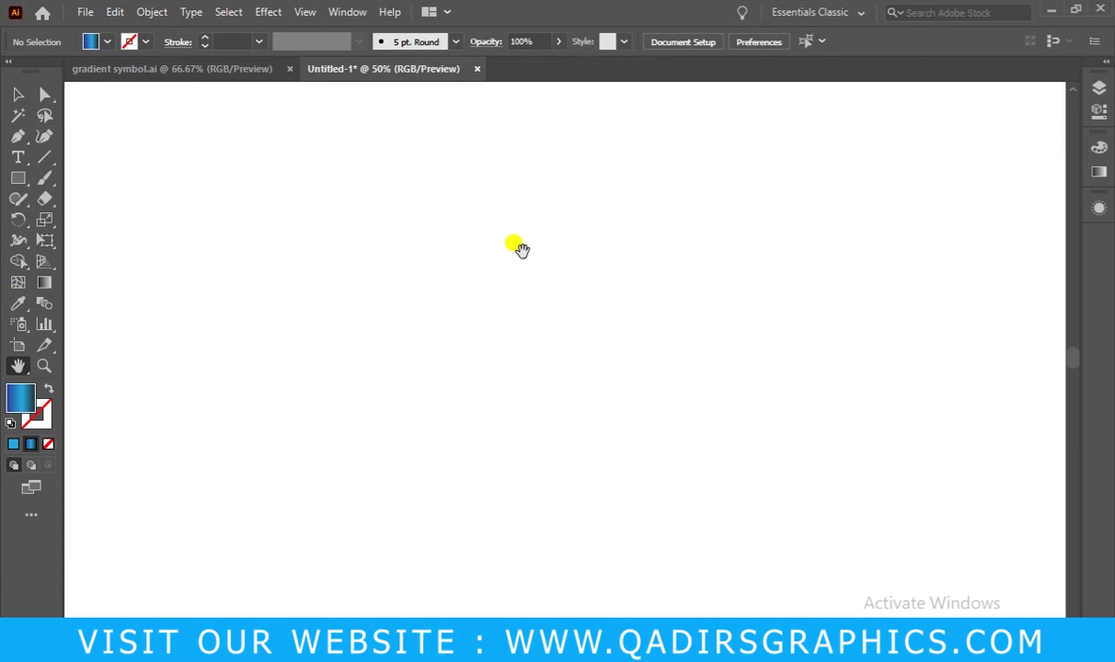
Draw a tall ellipse near the page centre with a black outline and no fill
left_click(17, 94)
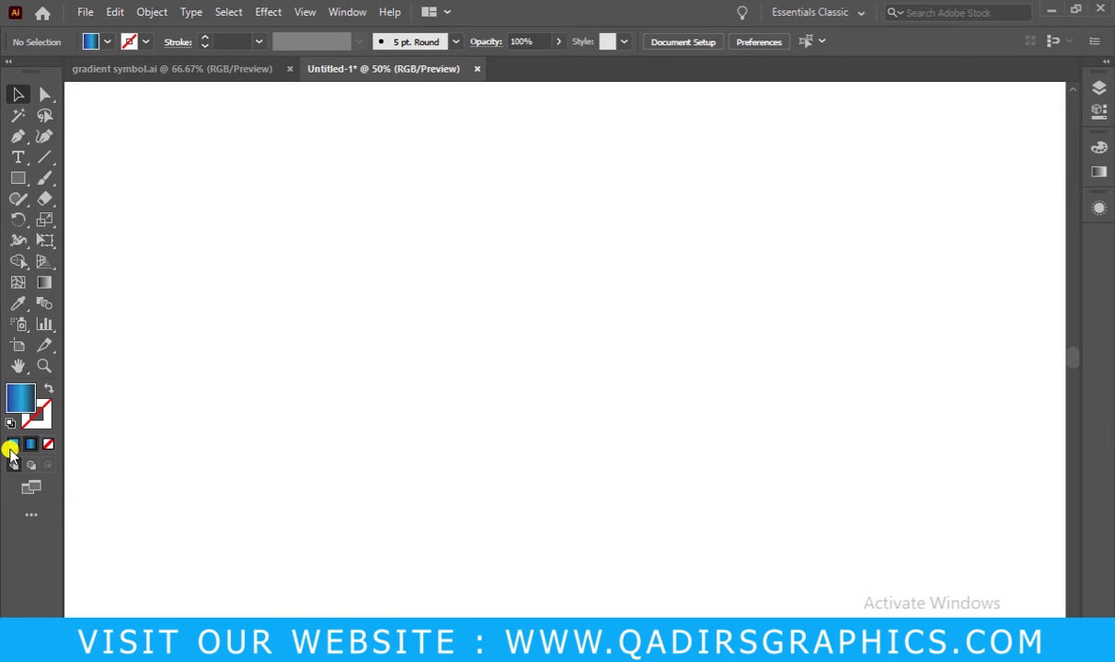
left_click(12, 447)
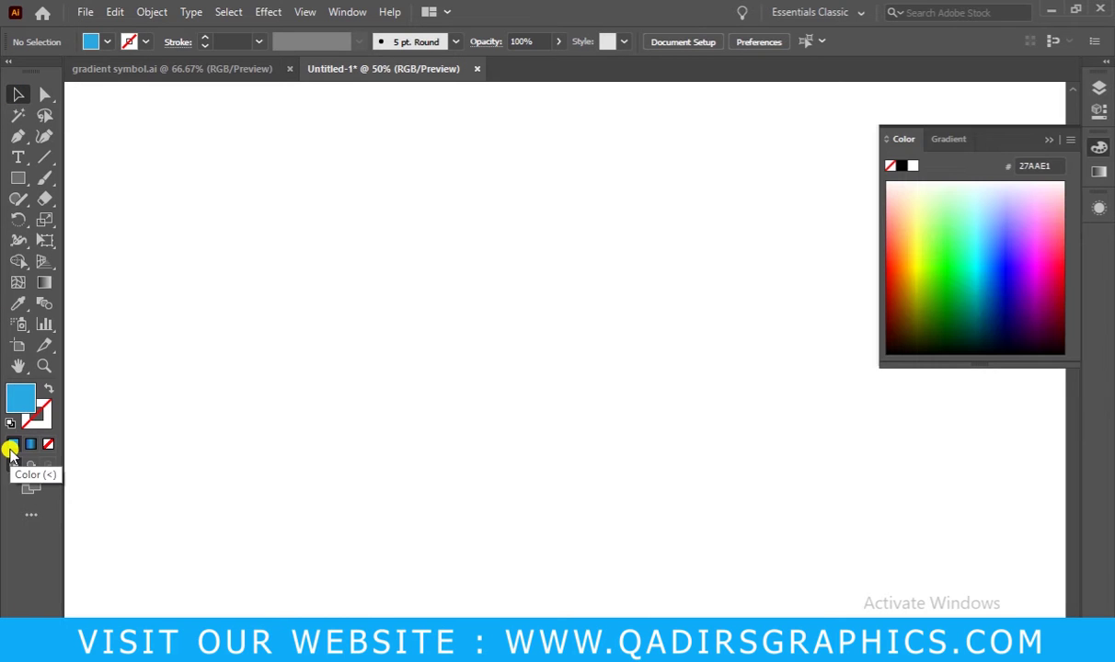
left_click(15, 180)
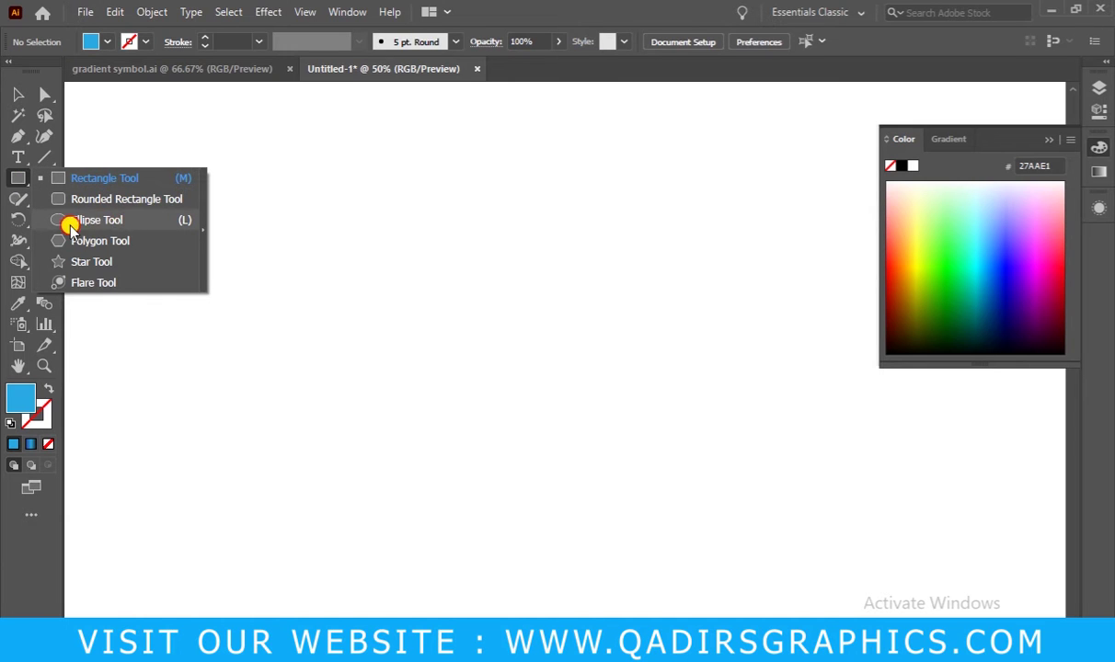
left_click(107, 220)
left_click_drag(428, 145, 522, 422)
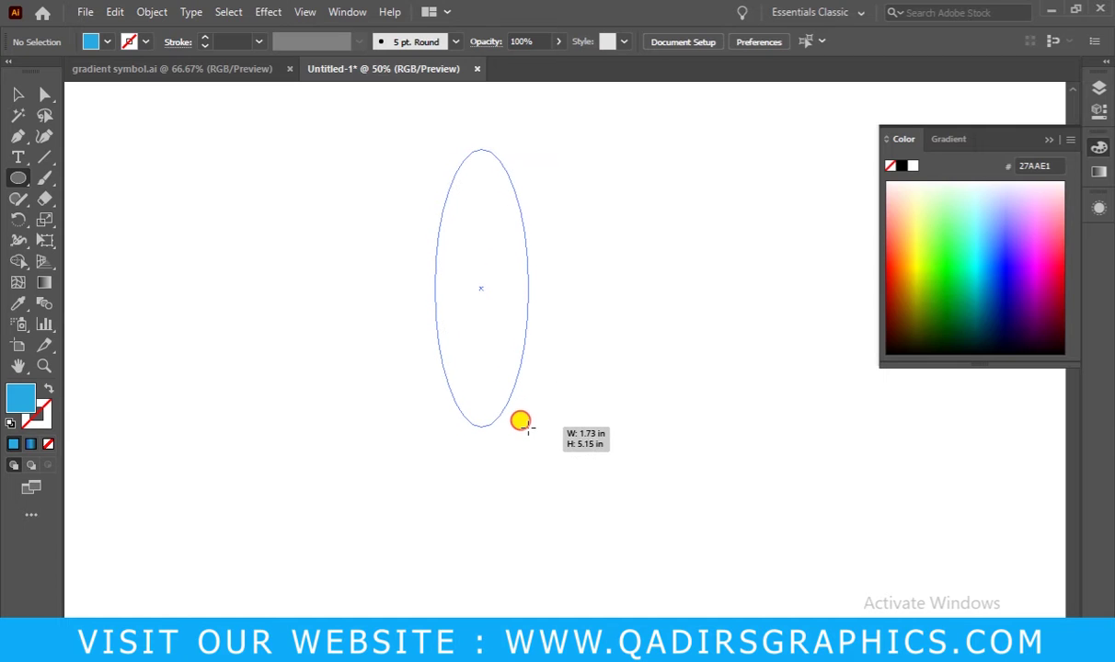
left_click_drag(528, 428, 528, 427)
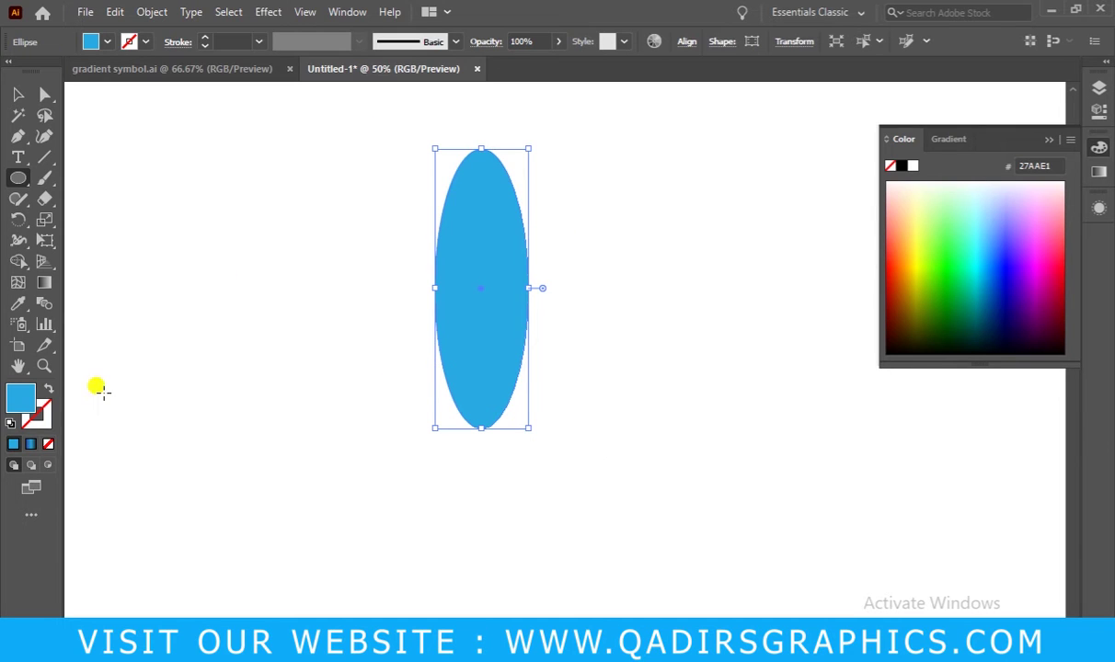
left_click(10, 424)
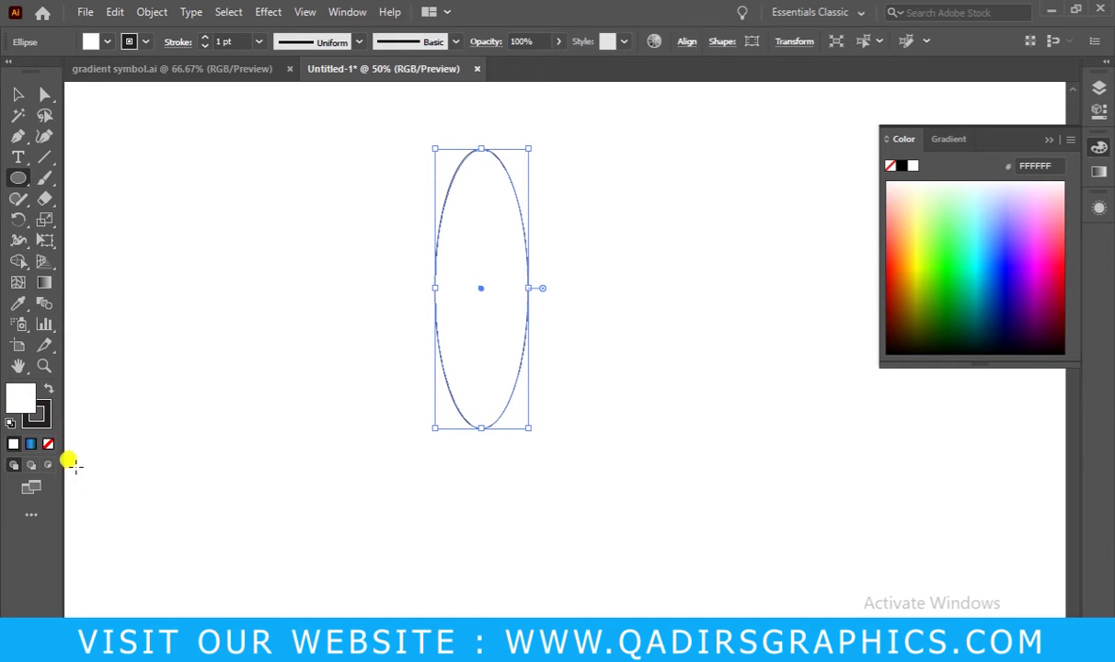
left_click(48, 443)
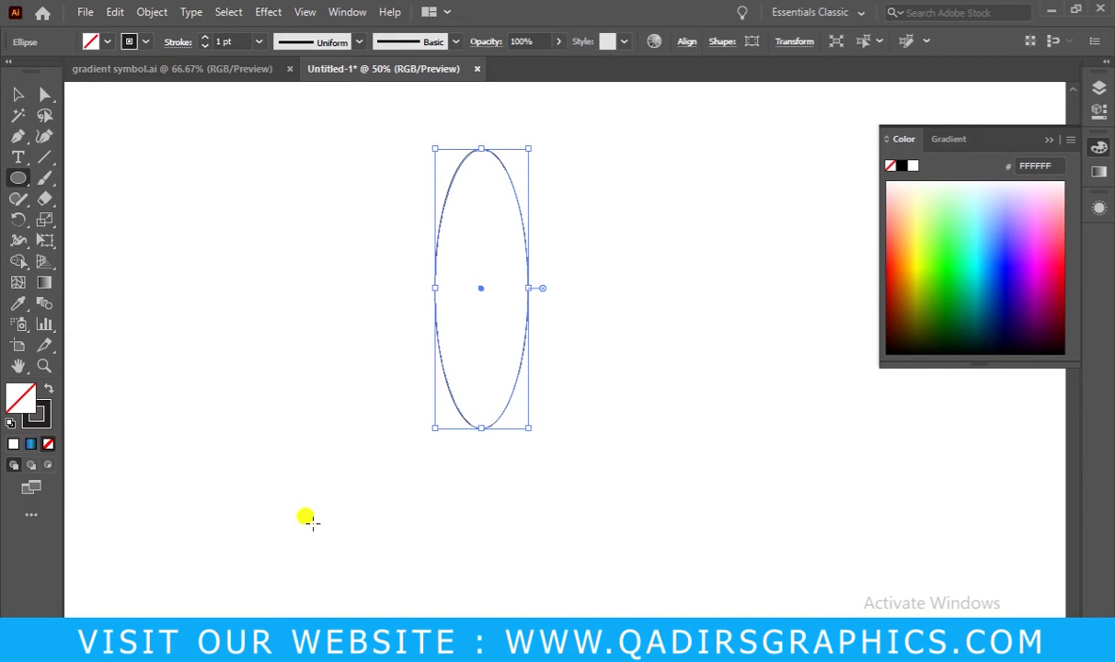
Paste a copy of the ellipse in front and rotate it 90° to form a cross
left_click(18, 94)
left_click(721, 470)
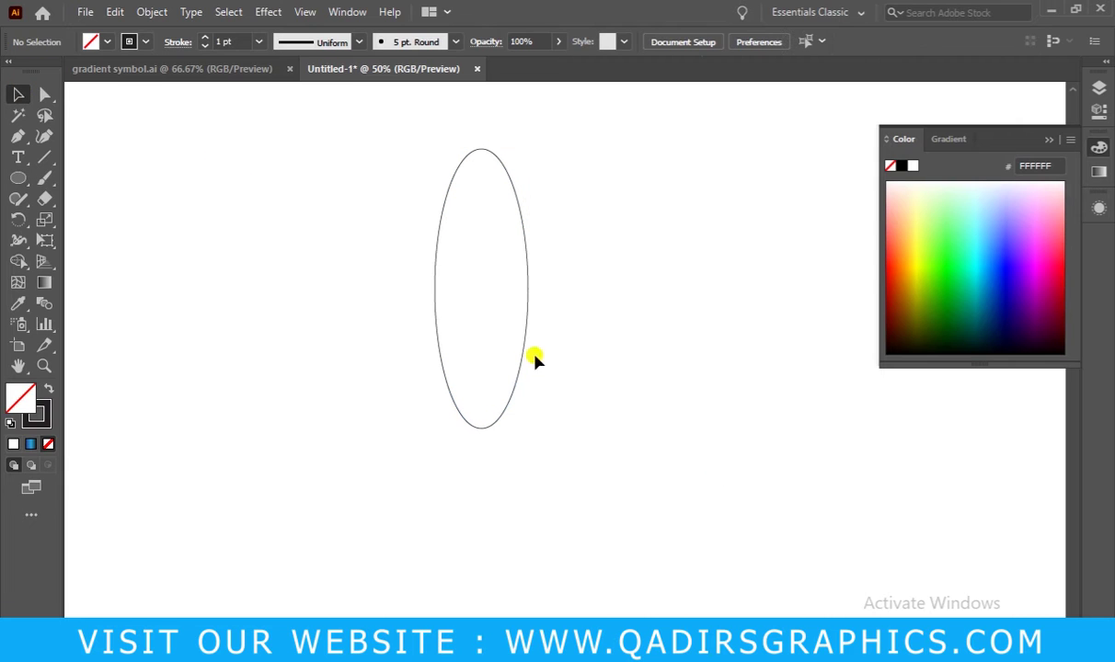
left_click_drag(344, 214, 538, 331)
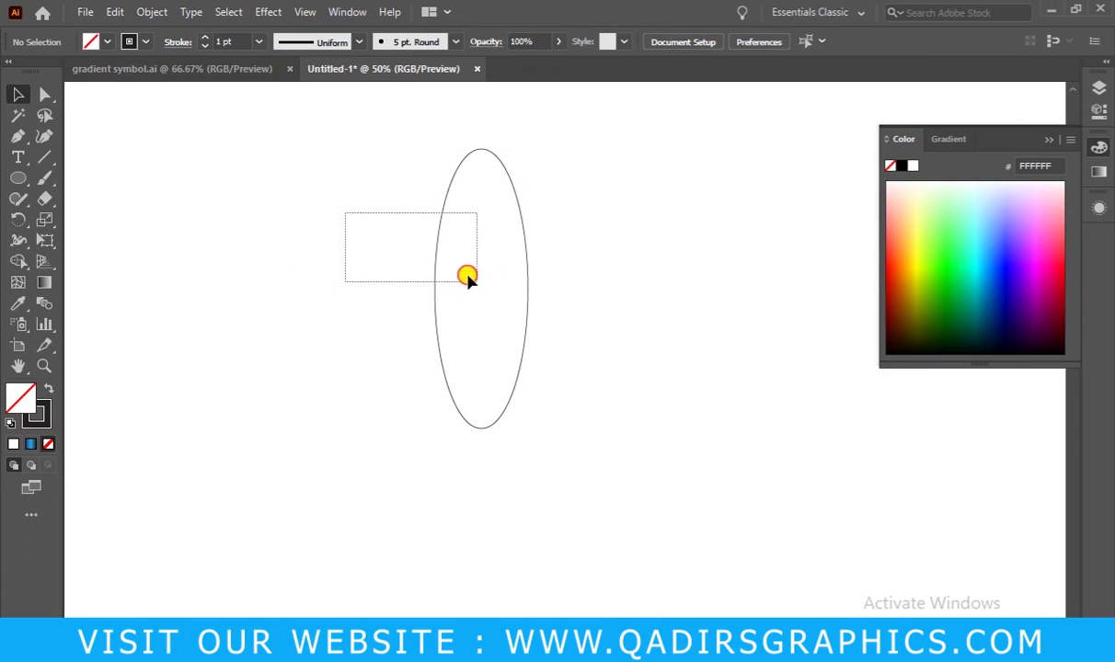
left_click(545, 333)
left_click(519, 215)
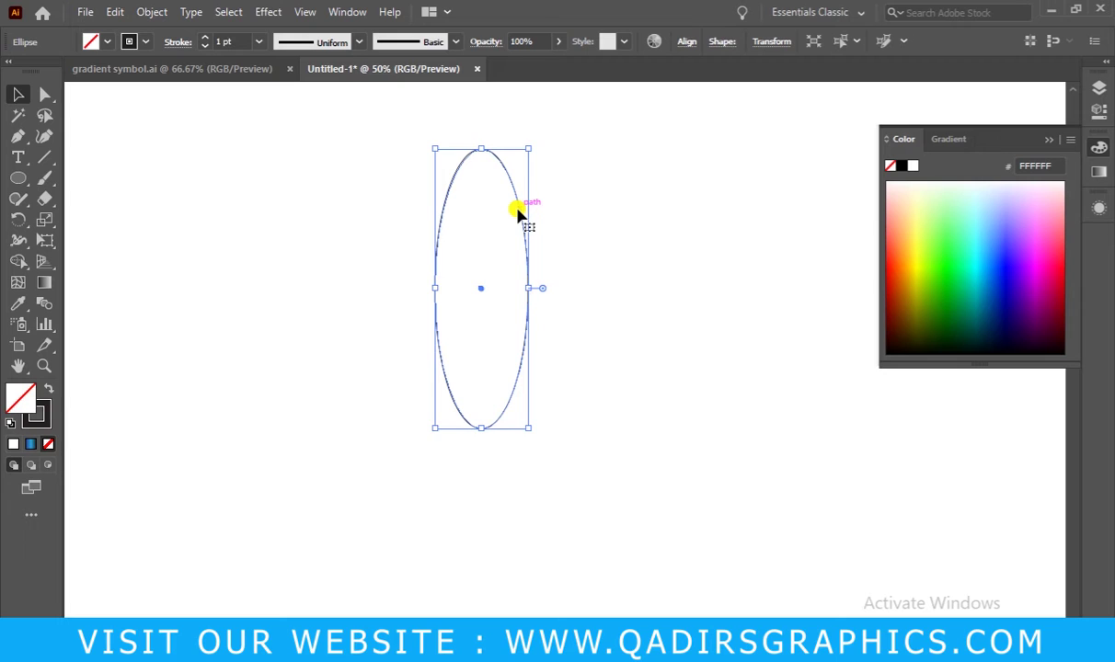
key("ctrl+c")
key("ctrl+f")
key("ctrl+f")
left_click_drag(531, 138, 635, 293)
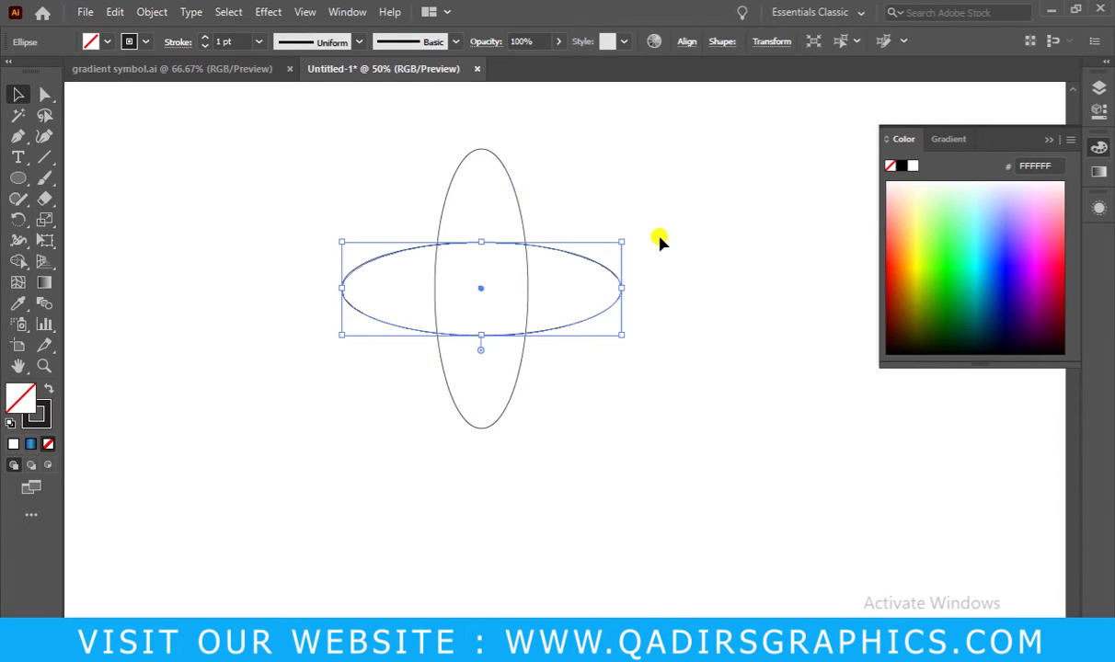
Duplicate both crossed ellipses in place and rotate the copies by 45°
left_click(651, 340)
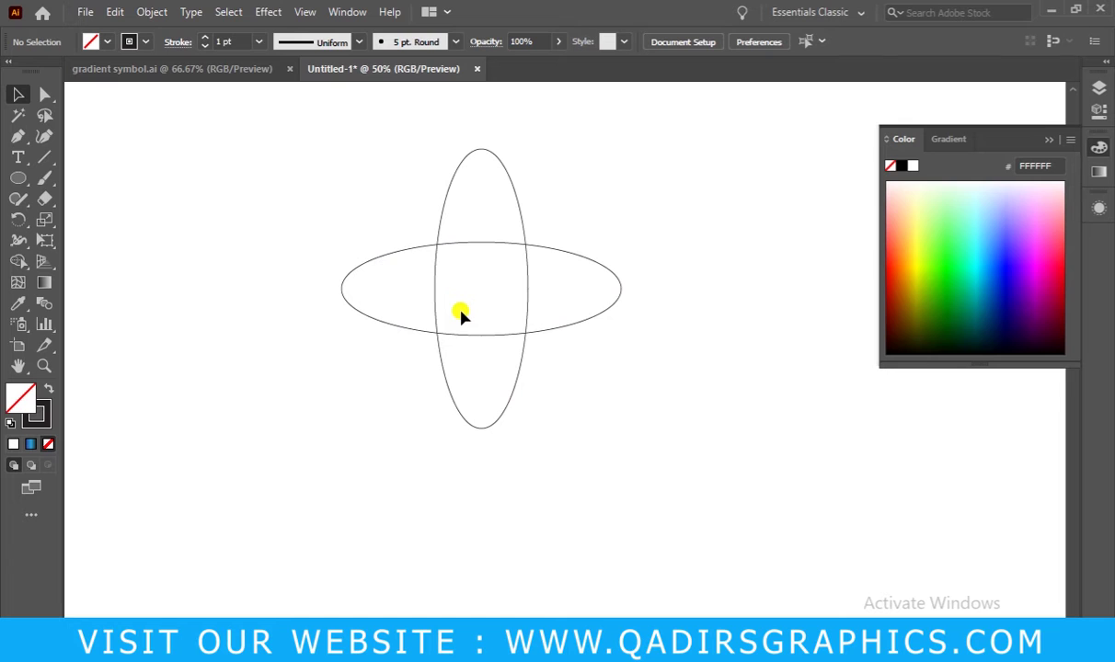
left_click_drag(352, 164, 605, 390)
key("ctrl+shift+b")
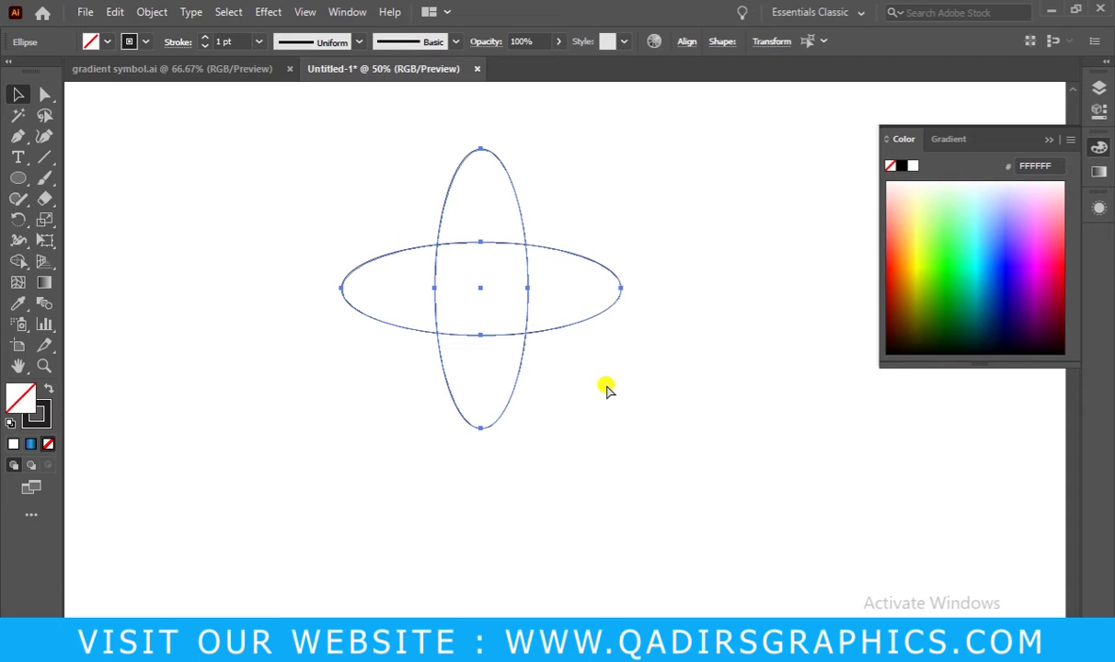
key("ctrl+shift+b")
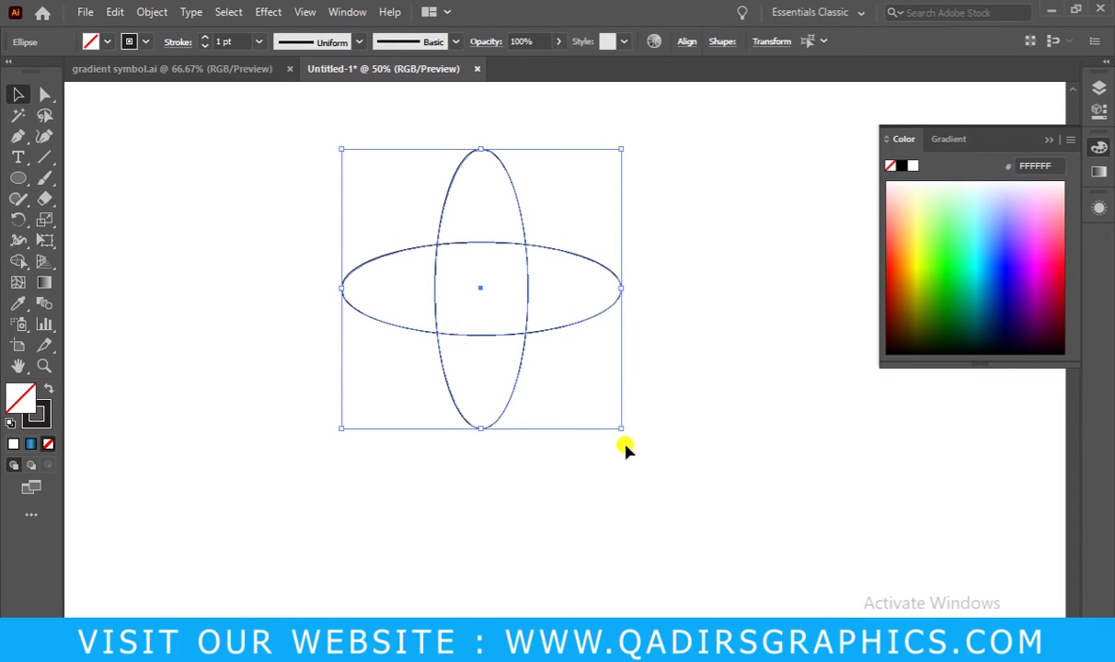
left_click_drag(621, 430, 534, 505)
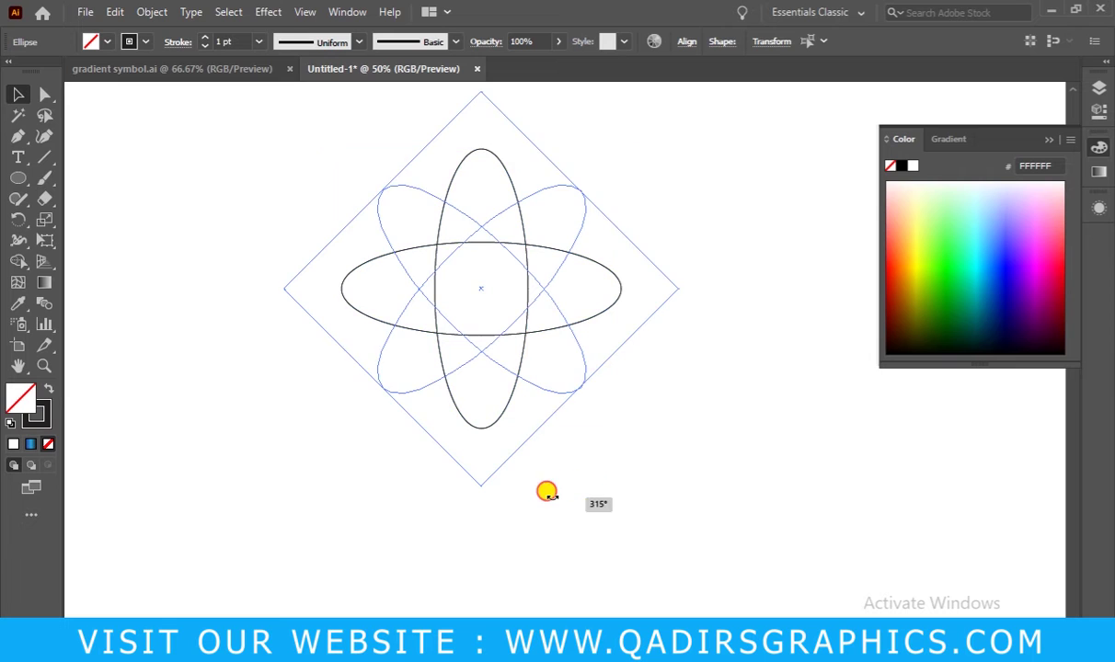
left_click(575, 473)
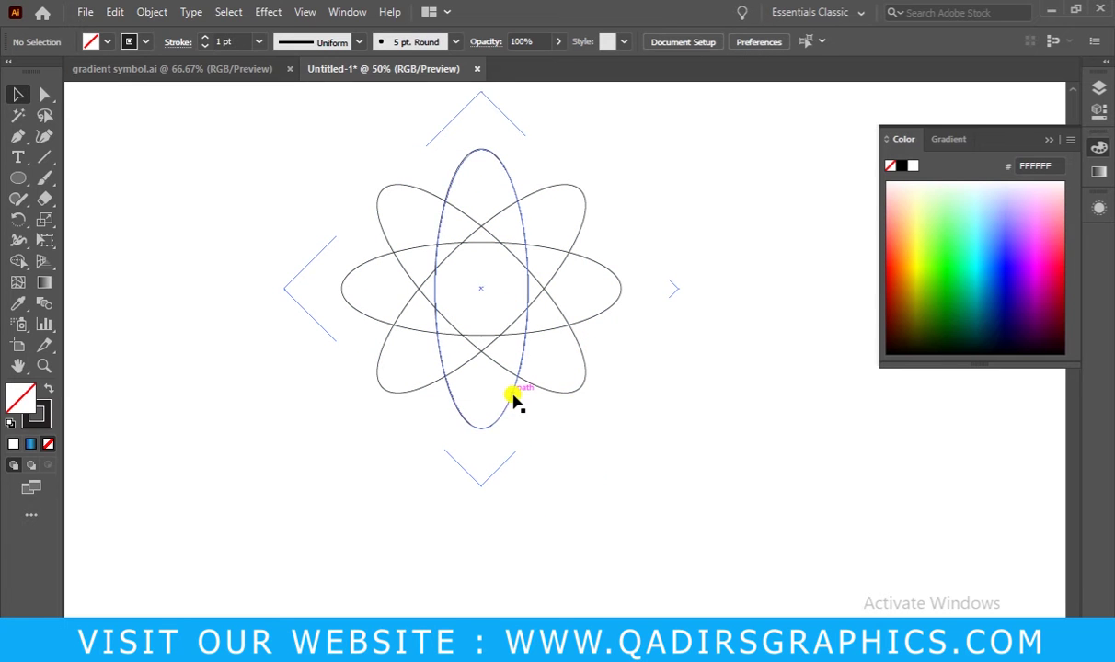
Zoom in on the four-ellipse drawing and recentre it in the view
left_click(42, 366)
left_click(438, 376)
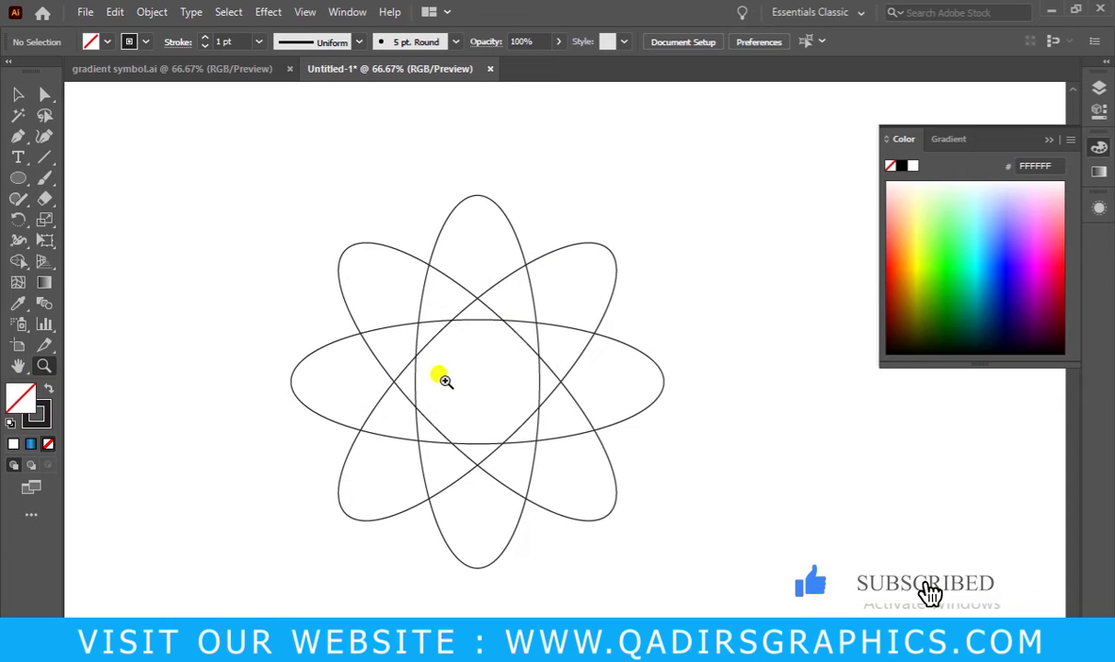
left_click(17, 367)
left_click_drag(448, 383, 412, 363)
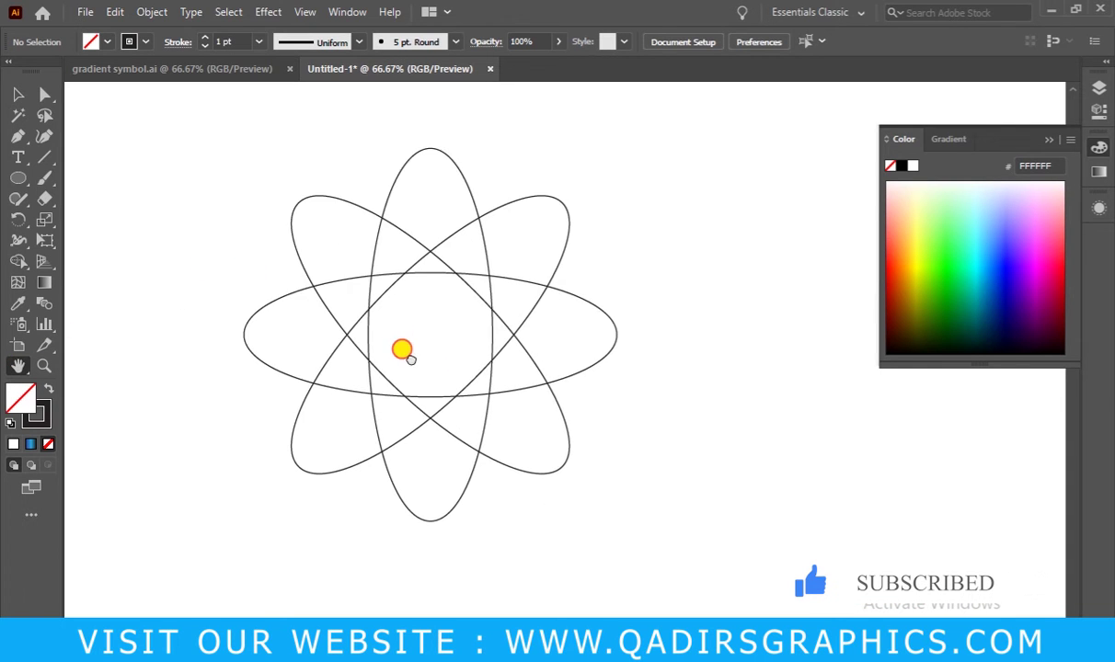
left_click_drag(12, 180, 29, 217)
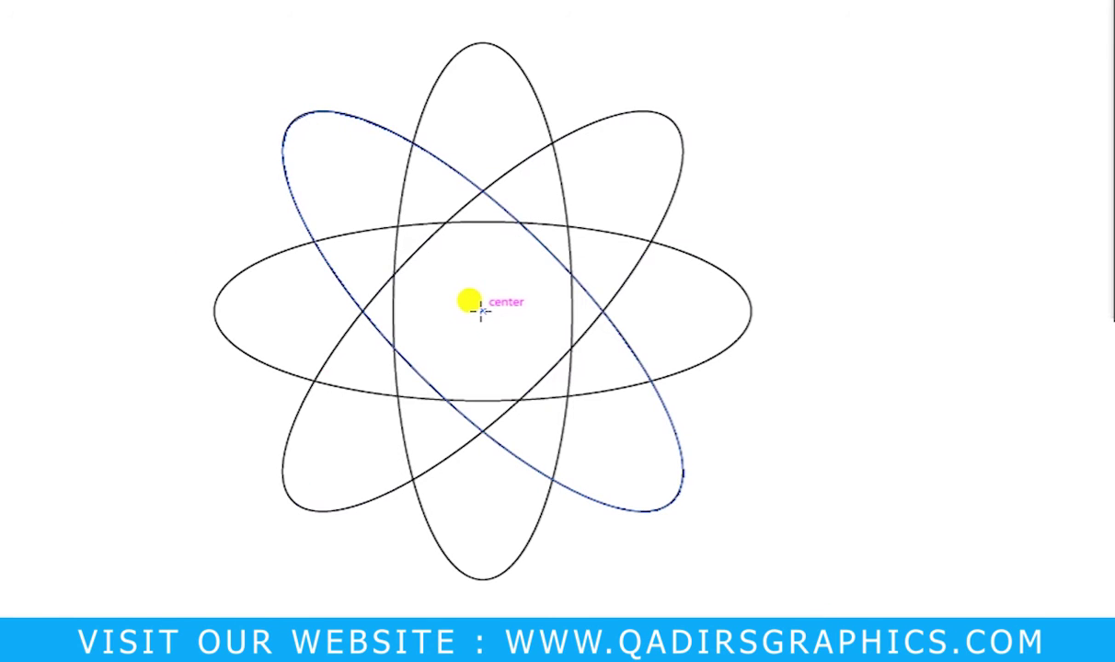
Draw a 1.73 in circle centred on the crossing ellipses, then select all shapes
left_click_drag(480, 311, 544, 386)
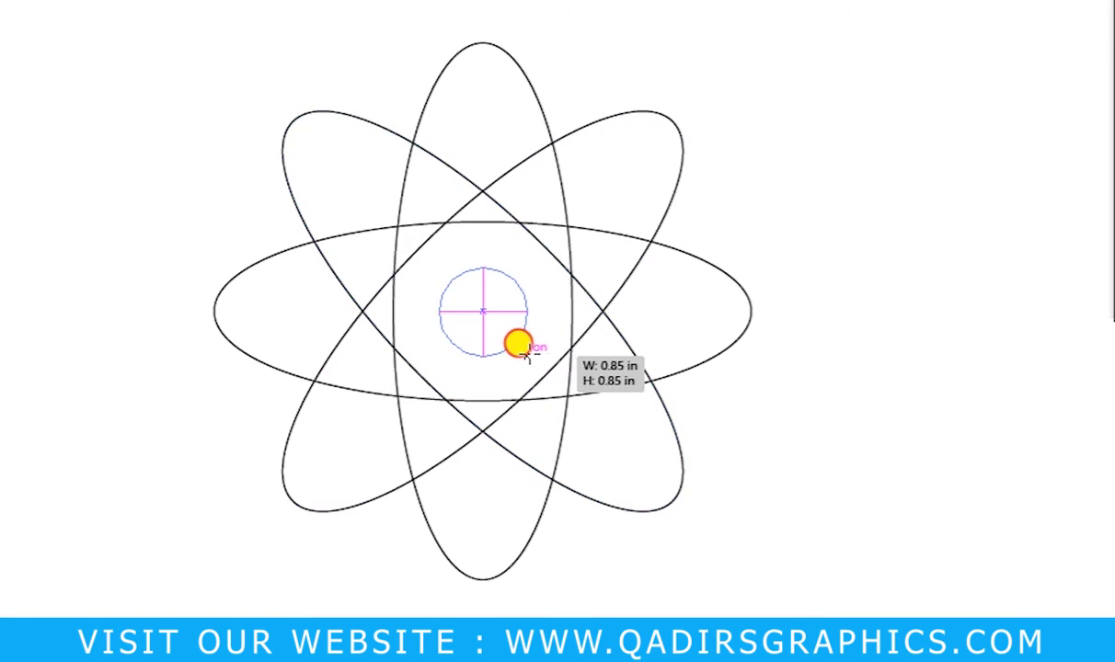
left_click_drag(544, 386, 548, 395)
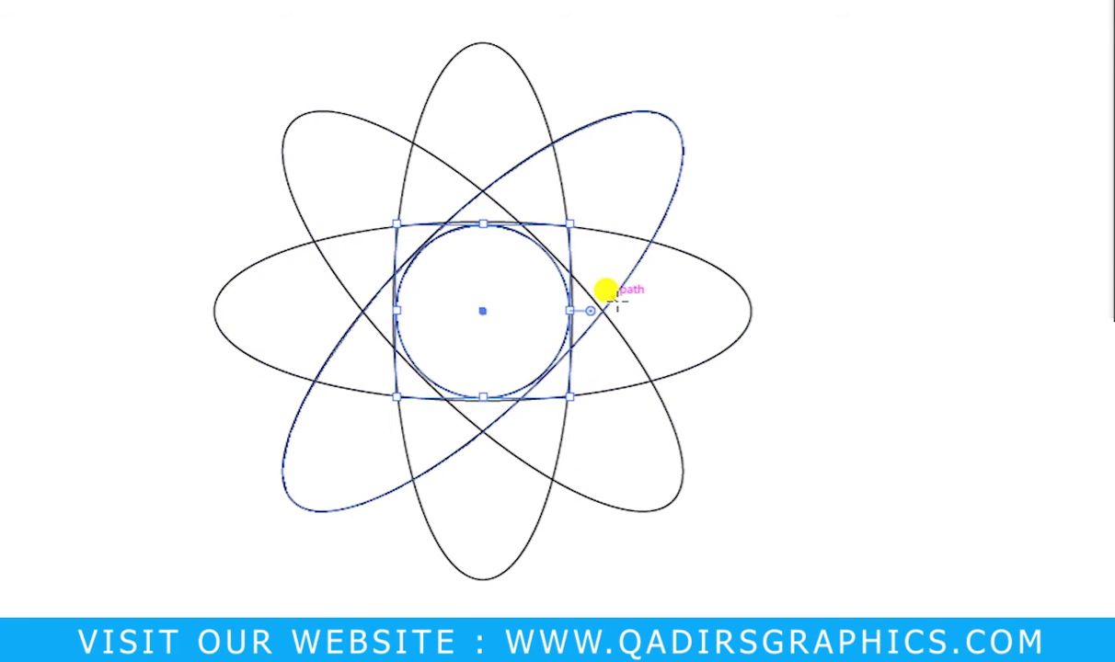
left_click_drag(481, 222, 467, 209)
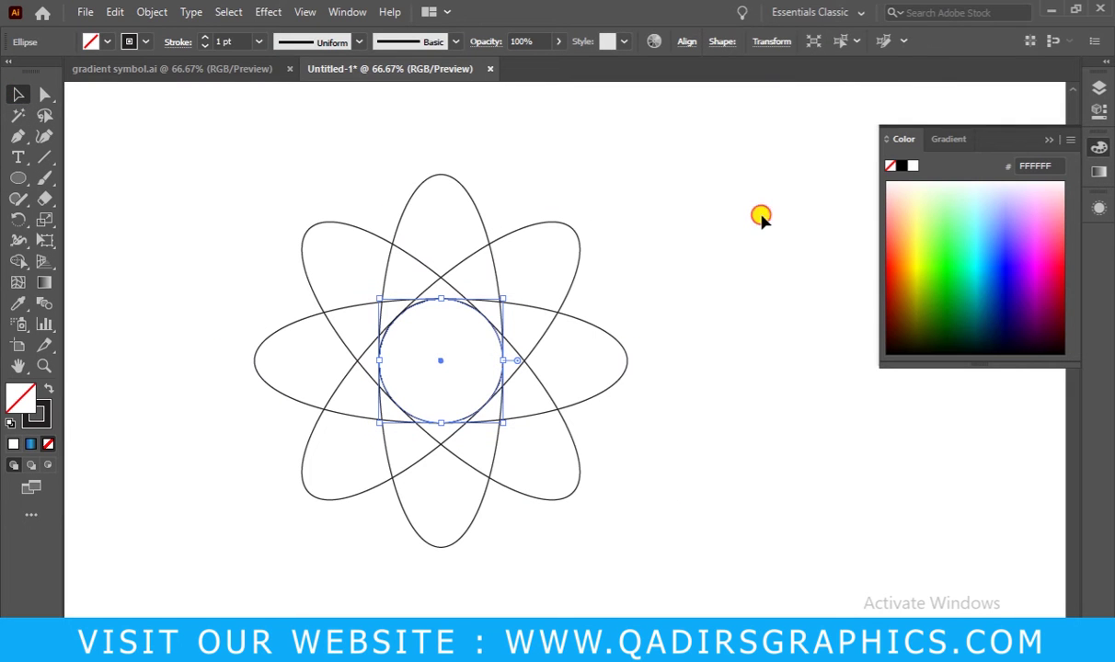
left_click(727, 419)
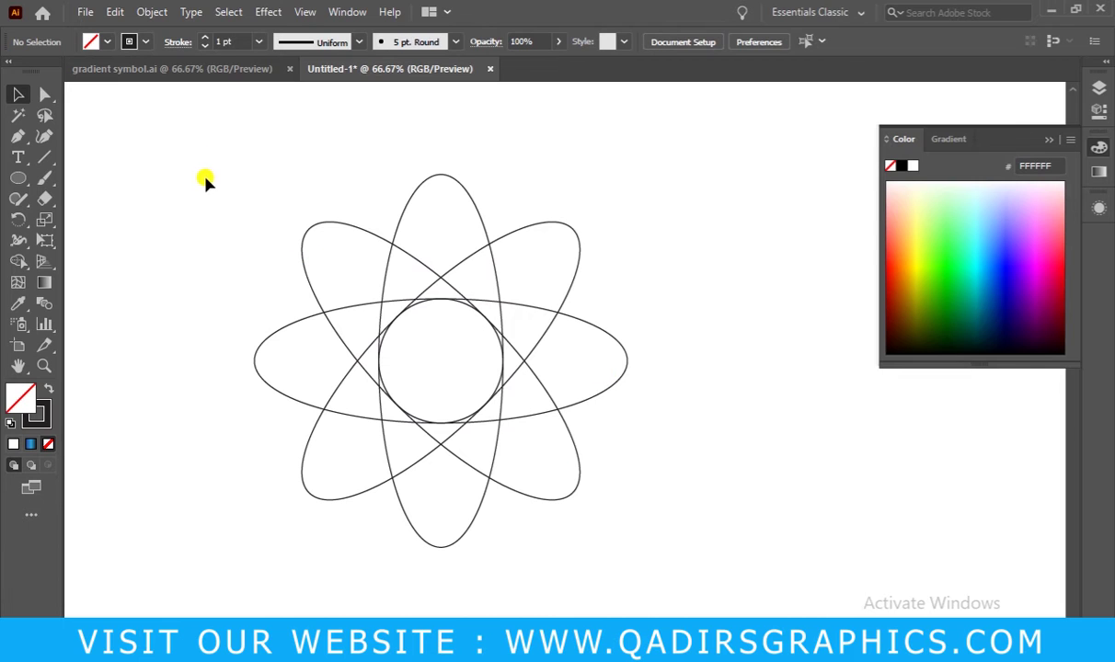
left_click_drag(204, 182, 629, 568)
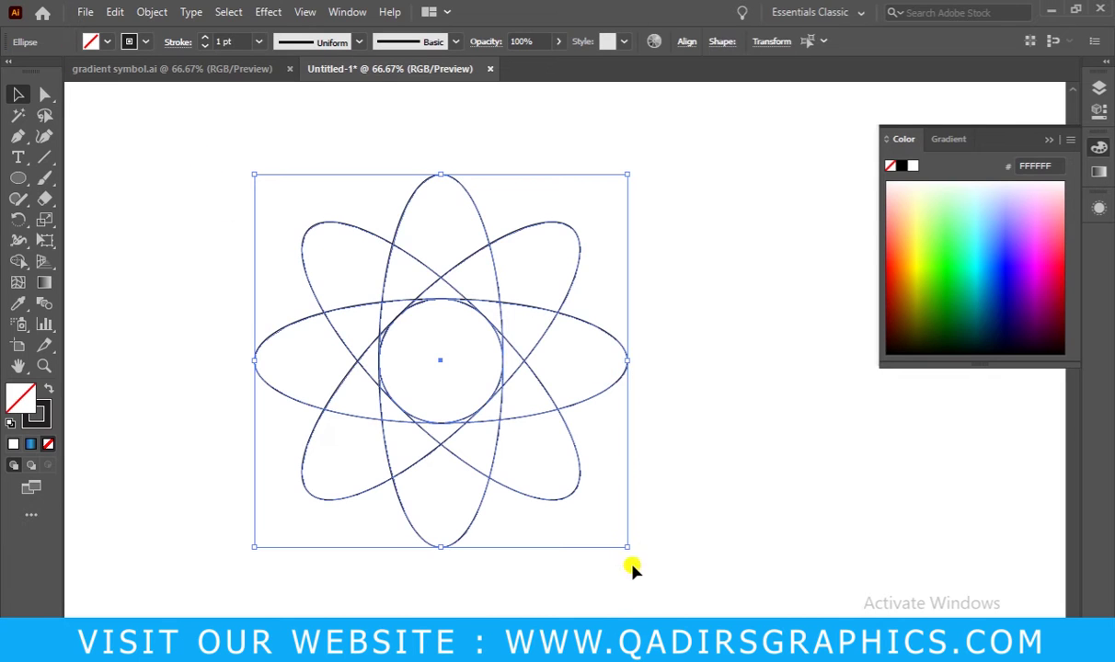
With Shape Builder, merge the upper-left, upper-right, right and lower-right petal regions
left_click(13, 264)
left_click_drag(13, 264, 84, 270)
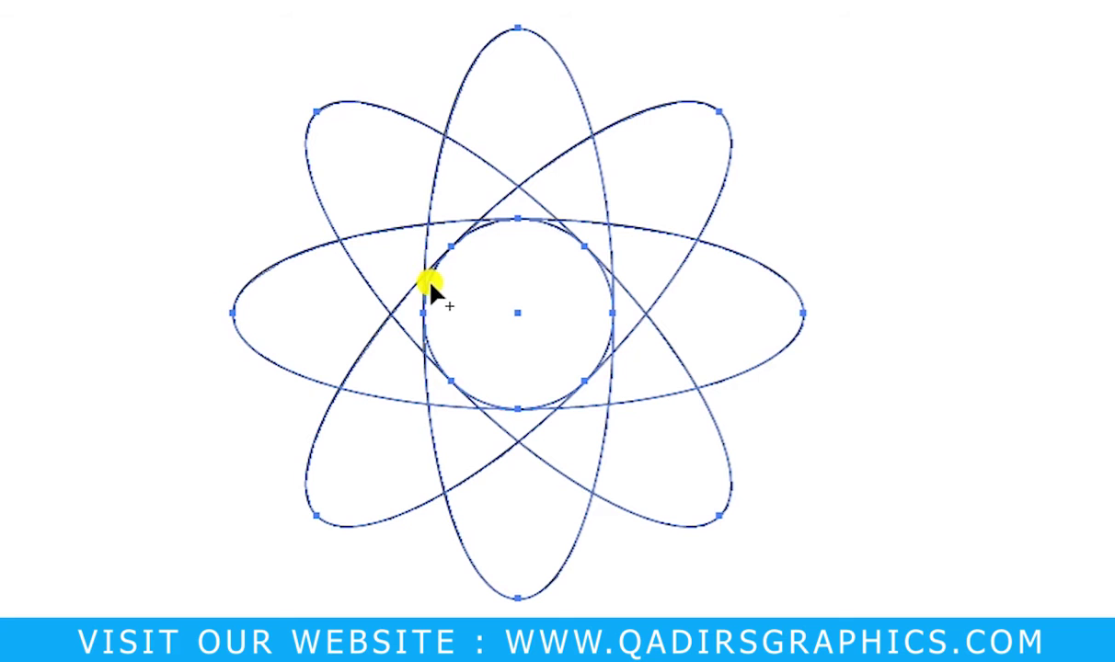
left_click_drag(425, 279, 490, 122)
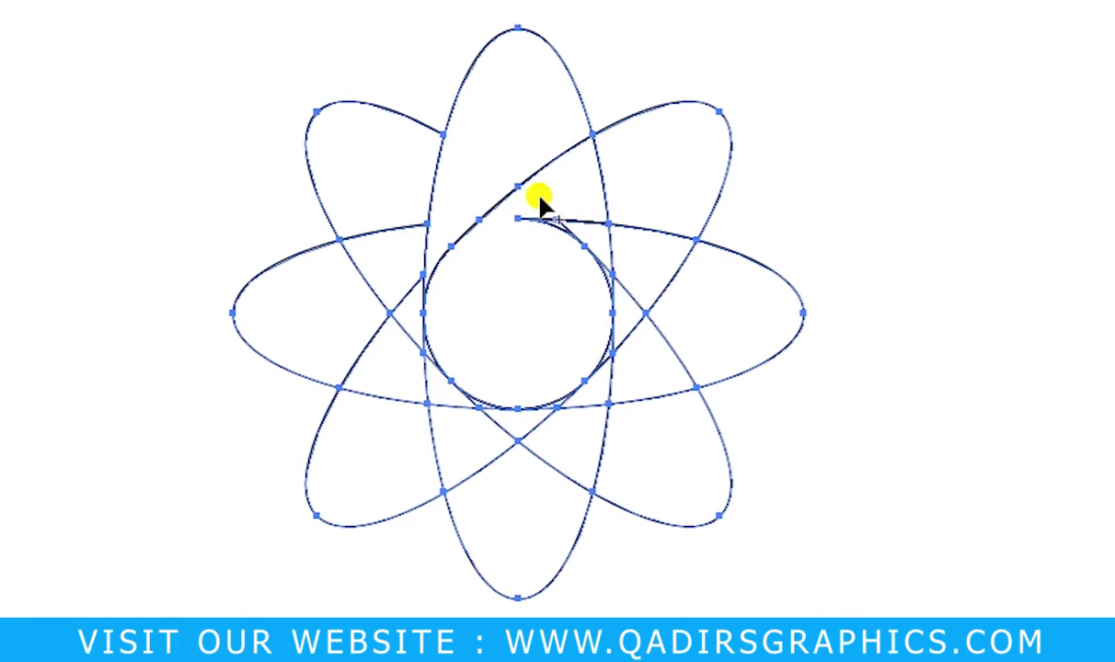
left_click_drag(653, 149, 483, 225)
mouse_move(691, 341)
left_mouse_down()
mouse_move(611, 254)
mouse_move(552, 236)
left_mouse_up()
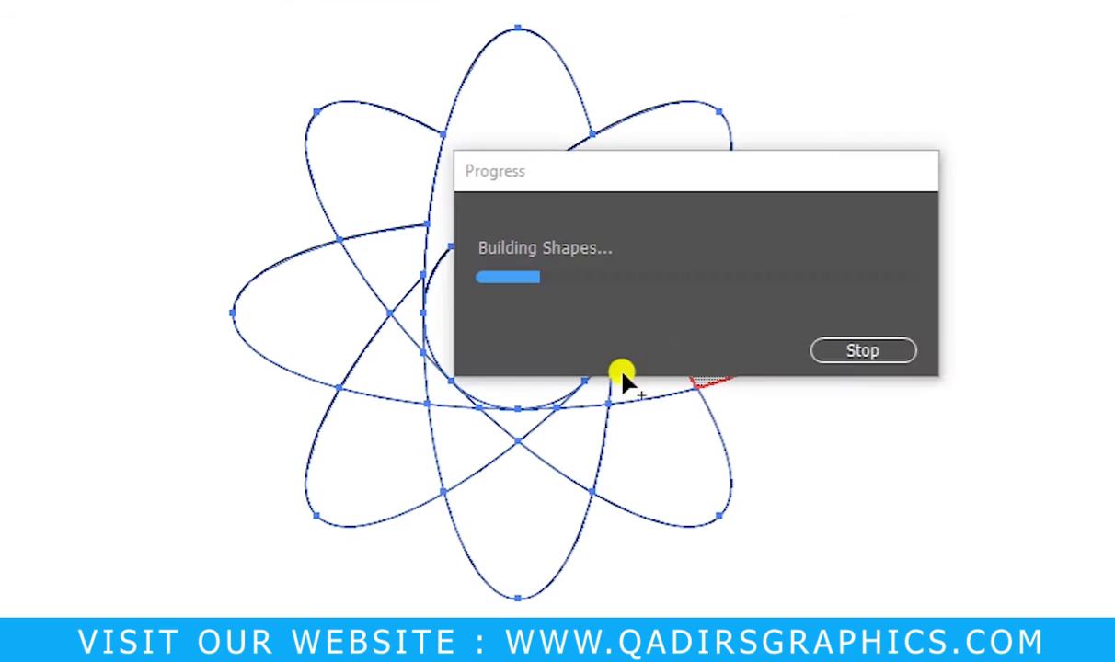
left_click_drag(622, 433, 615, 293)
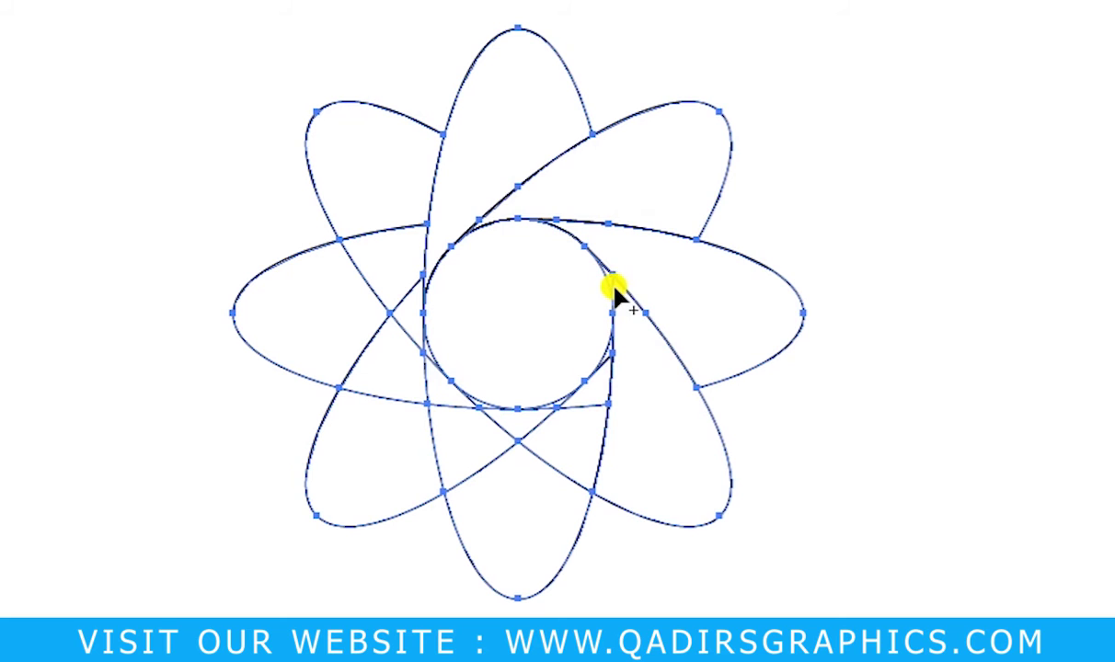
Merge the bottom, lower-left and left petal regions, then select the blue gradient rectangle
left_click_drag(531, 537, 593, 410)
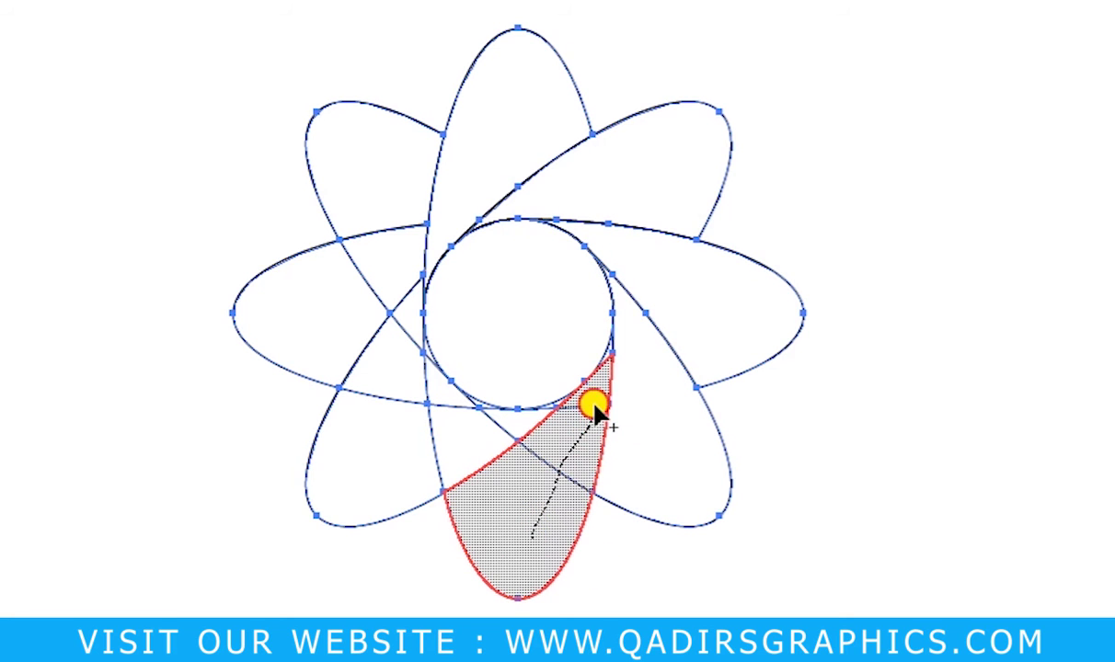
left_click_drag(602, 363, 605, 362)
left_click_drag(331, 497, 491, 437)
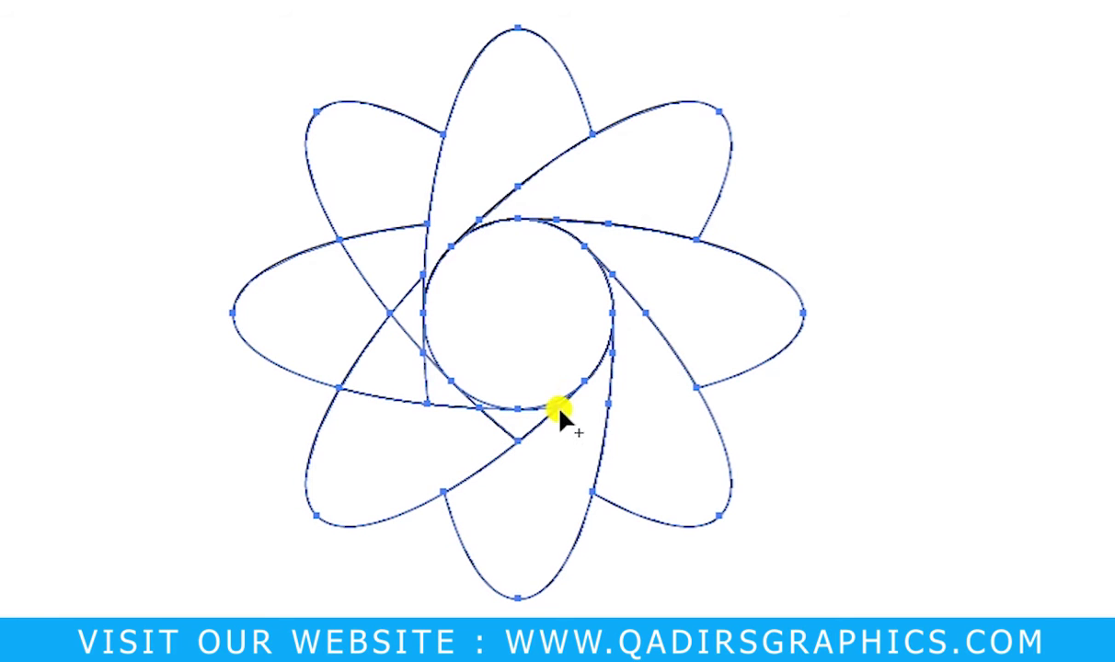
left_click_drag(320, 347, 440, 384)
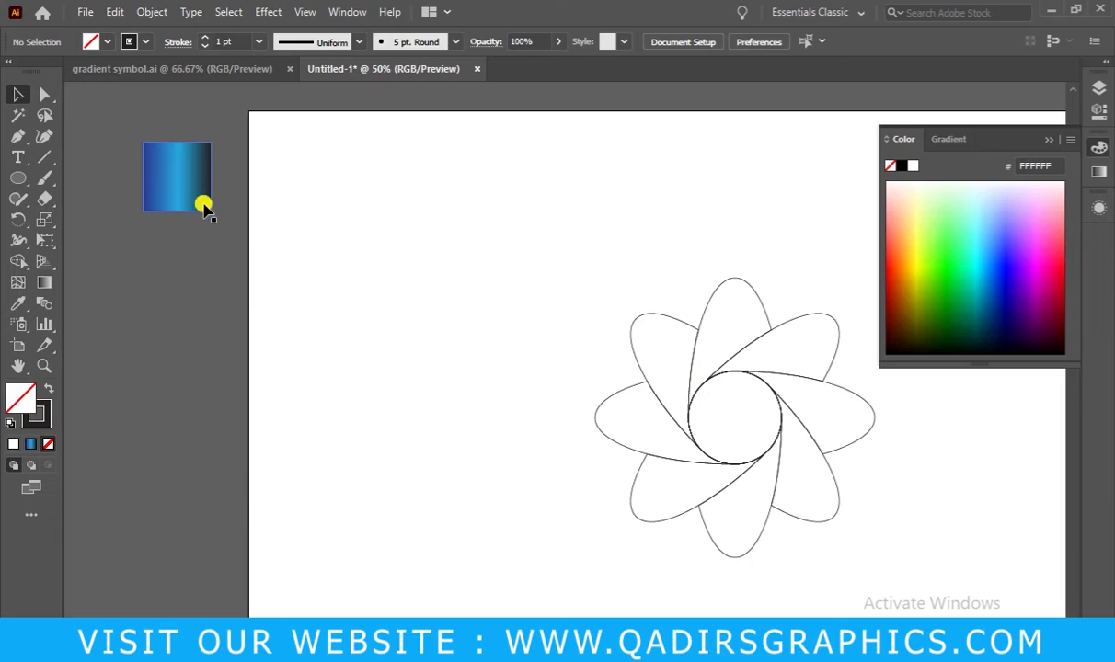
left_click(179, 189)
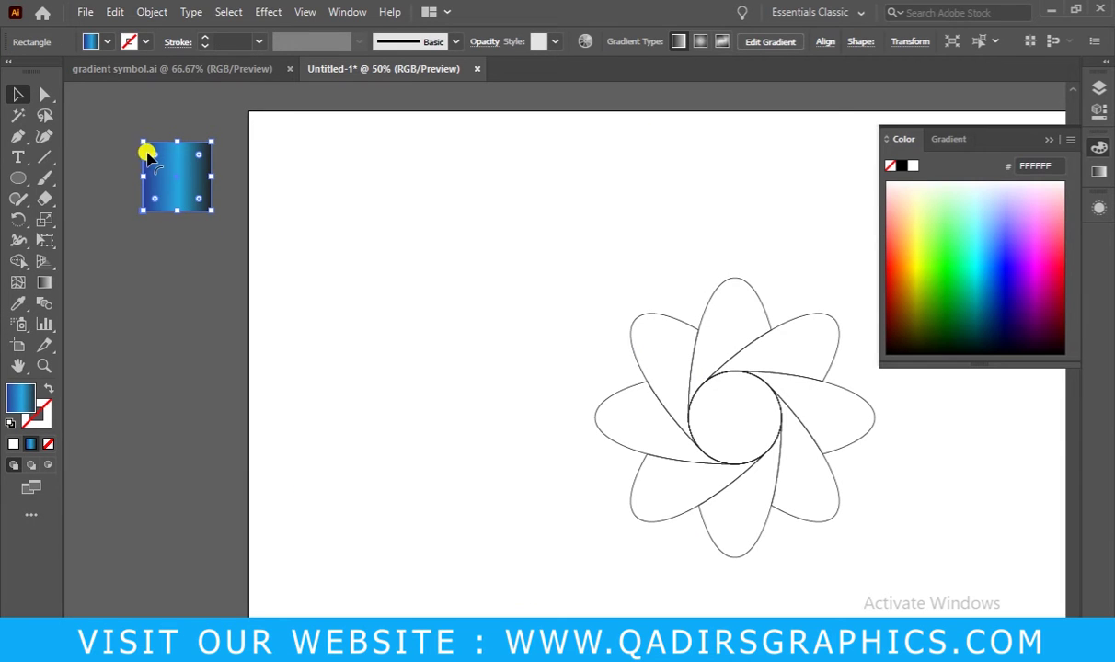
Zoom to 66.67% and give the top petal the blue gradient, angled diagonally
left_click(18, 366)
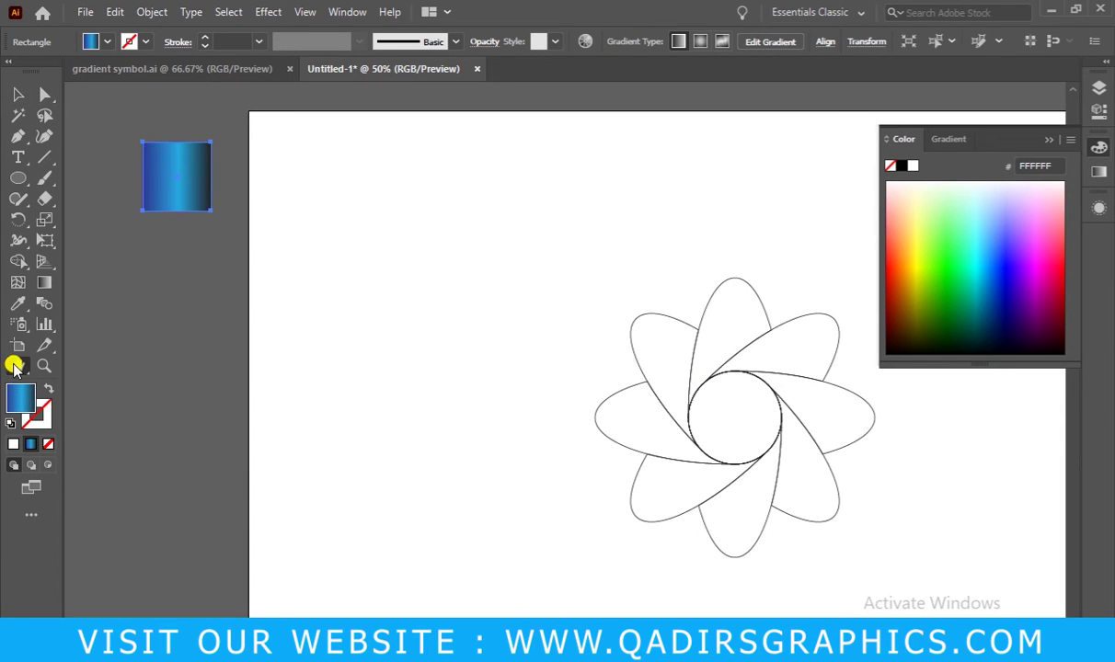
left_click_drag(568, 329, 445, 318)
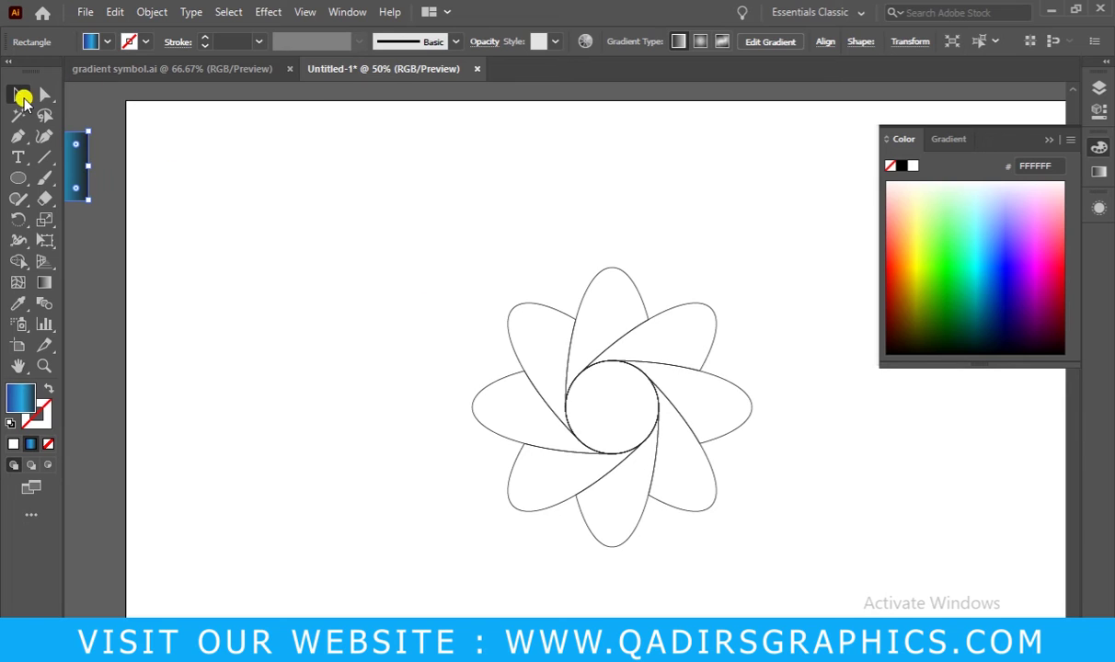
key("ctrl+equal")
left_click(17, 90)
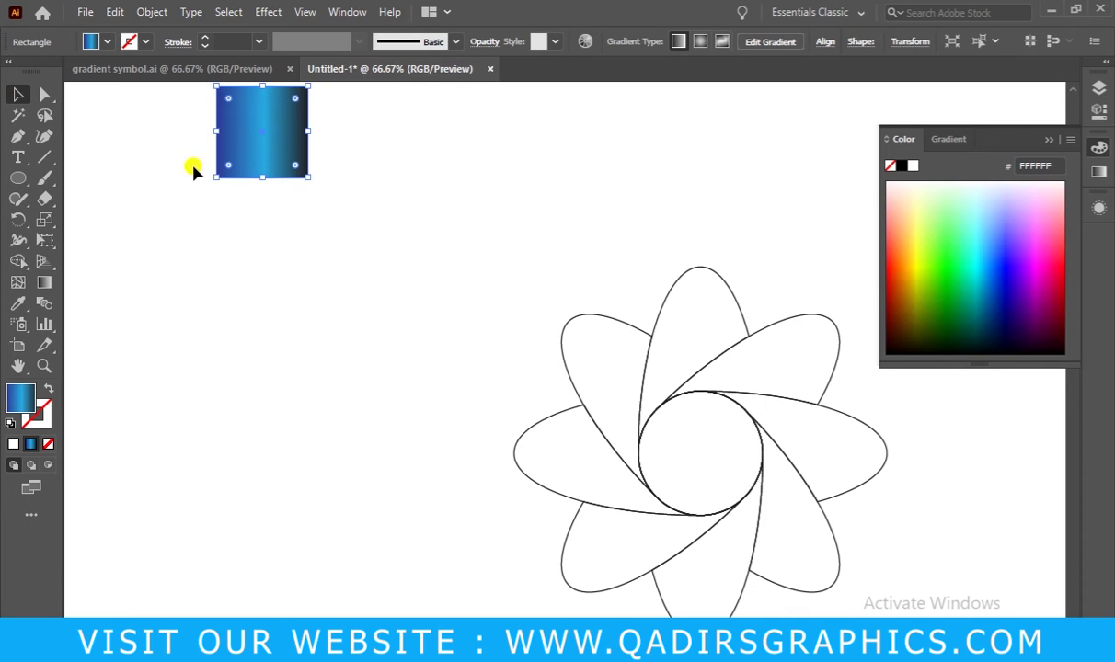
left_click(670, 293)
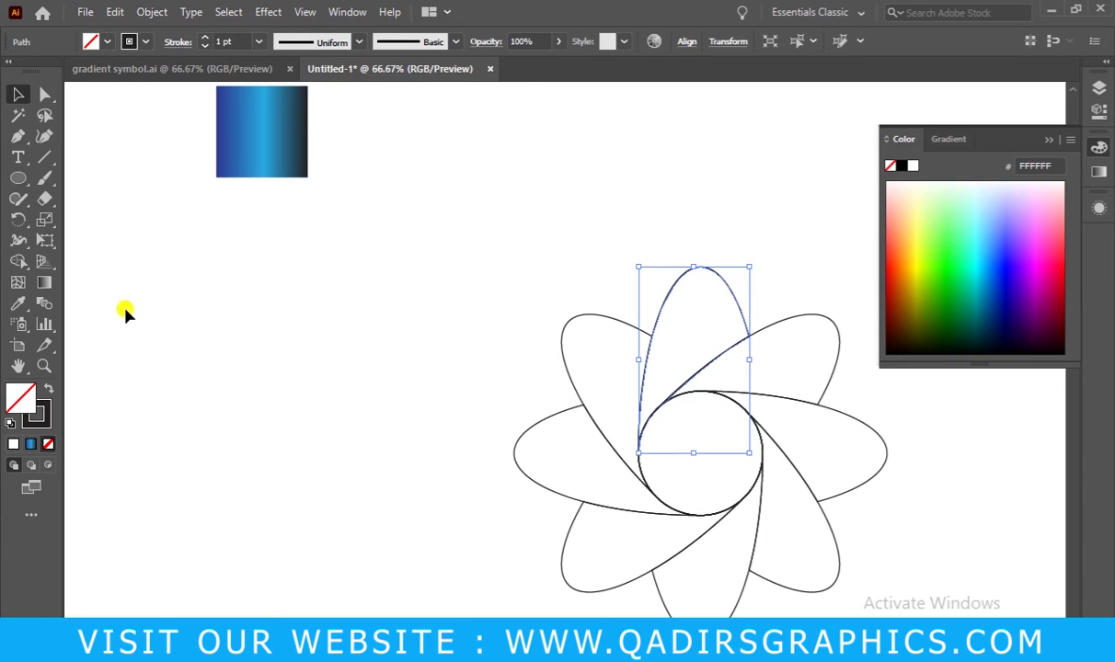
left_click(11, 304)
left_click(289, 129)
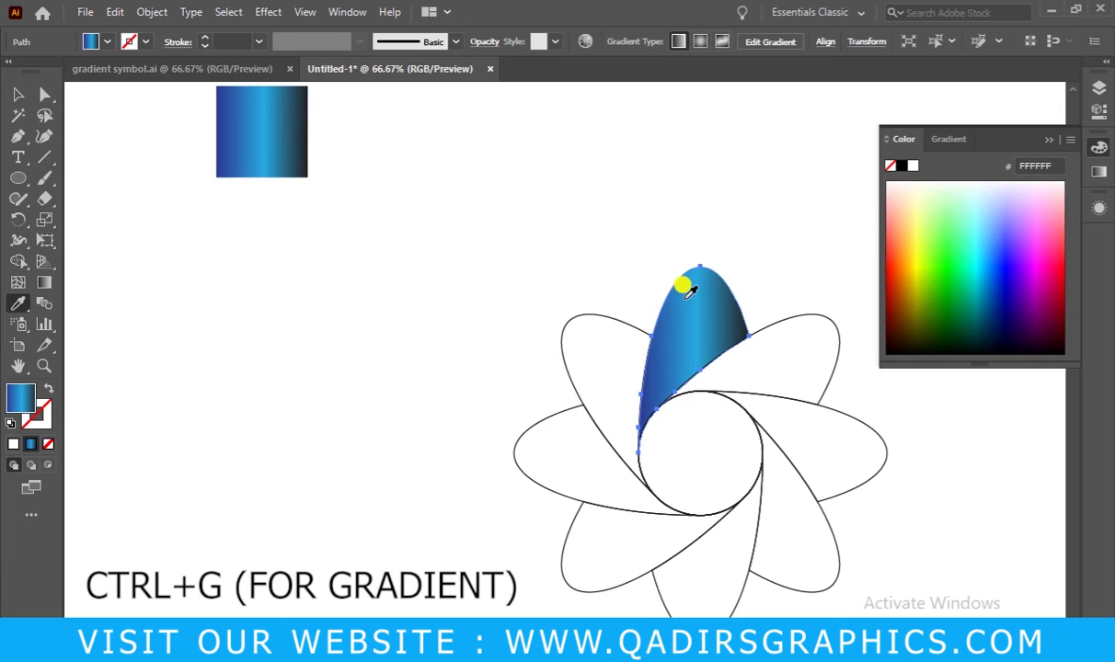
key("g")
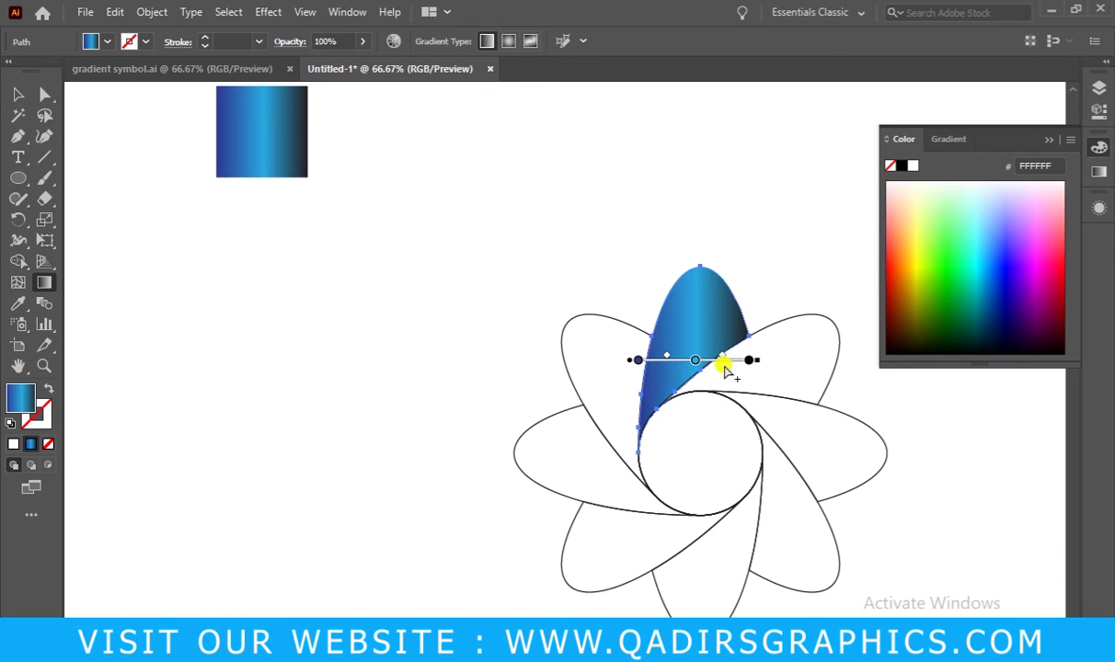
left_click_drag(739, 300, 641, 428)
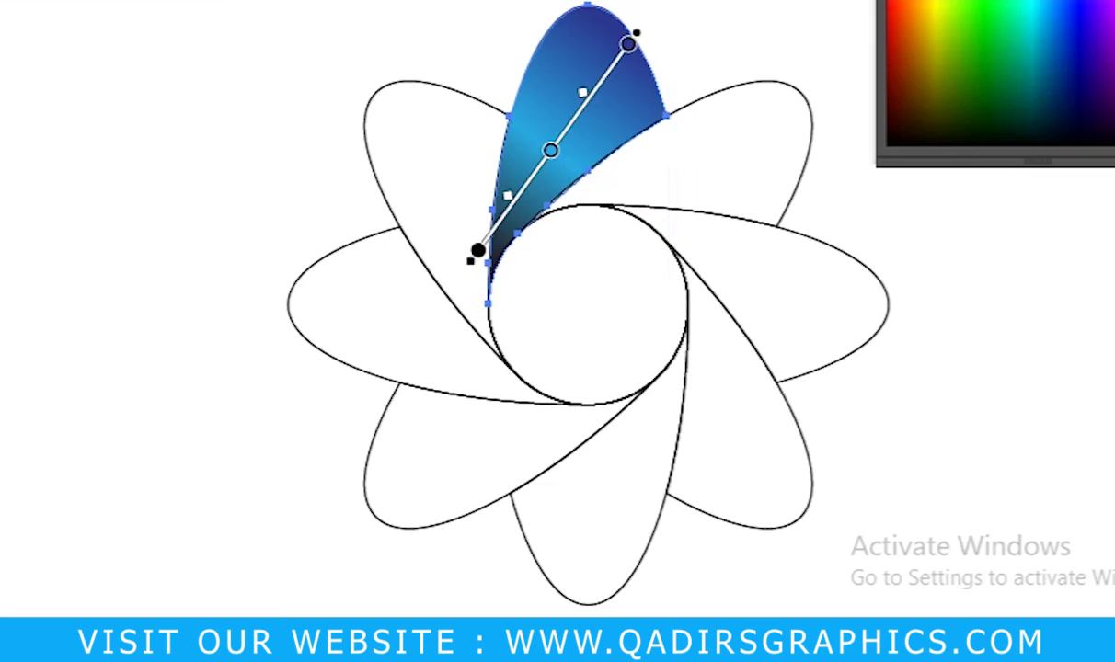
Apply the blue gradient to the upper-right and right petals, running toward the centre
key("v")
left_click(804, 317)
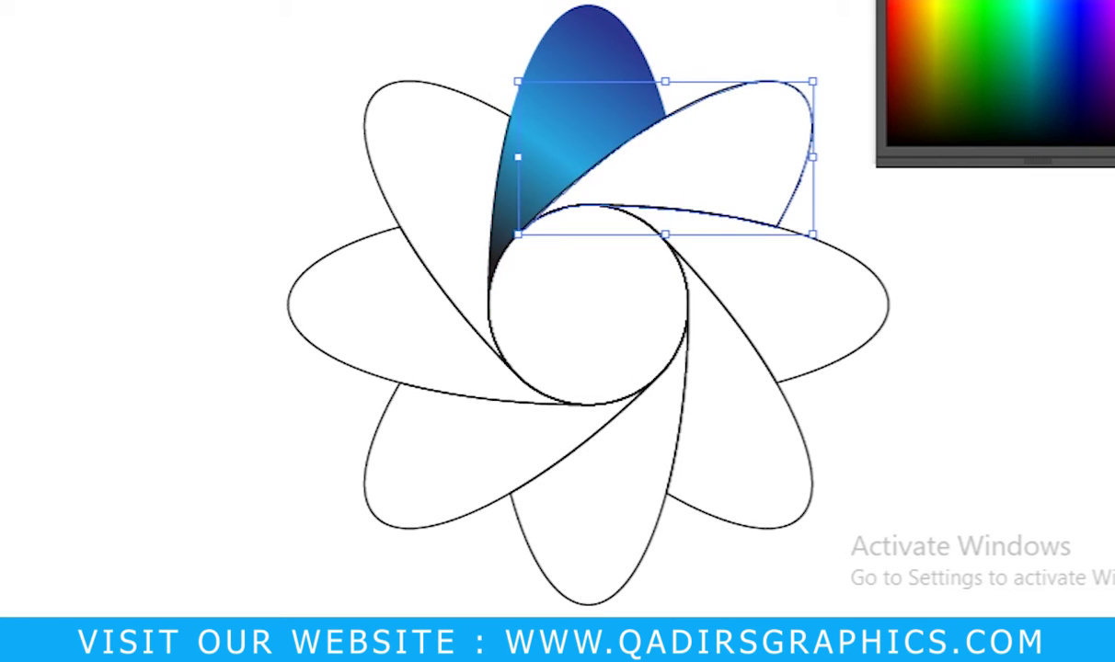
left_click(31, 444)
key("g")
mouse_move(801, 83)
left_mouse_down()
mouse_move(552, 174)
mouse_move(550, 199)
left_mouse_up()
key("v")
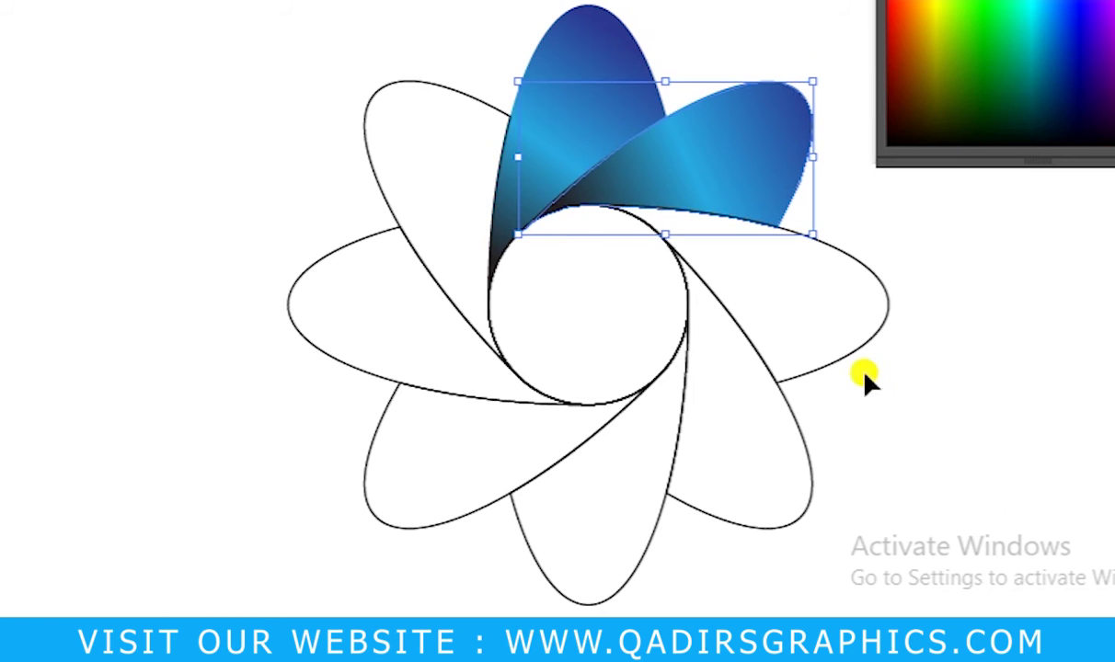
left_click(837, 368)
key("a")
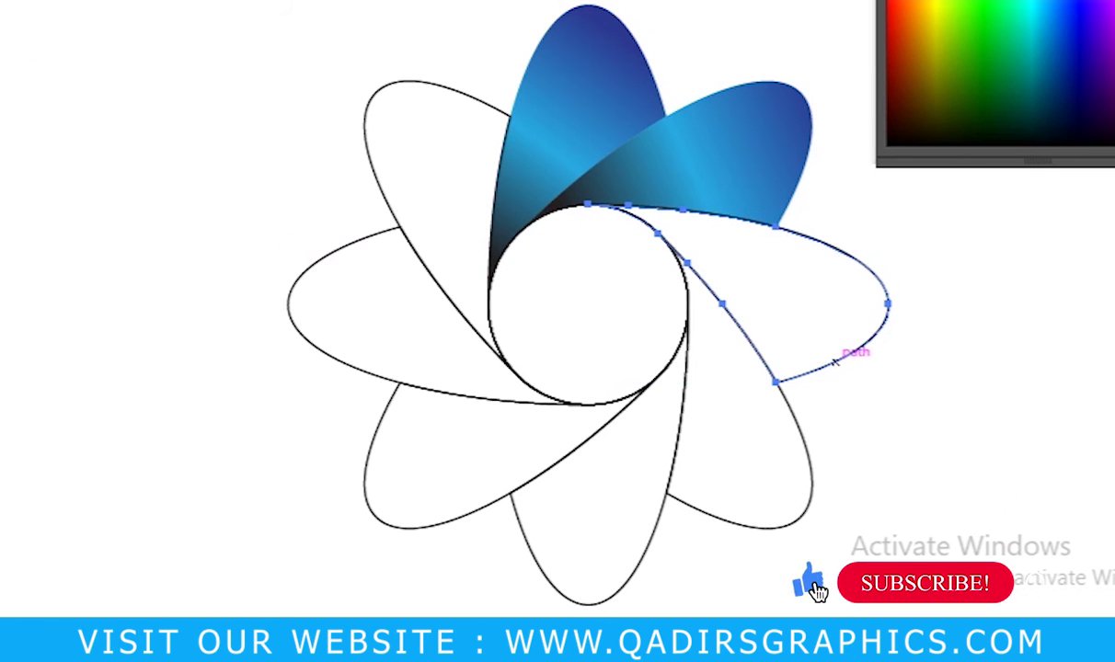
key(".")
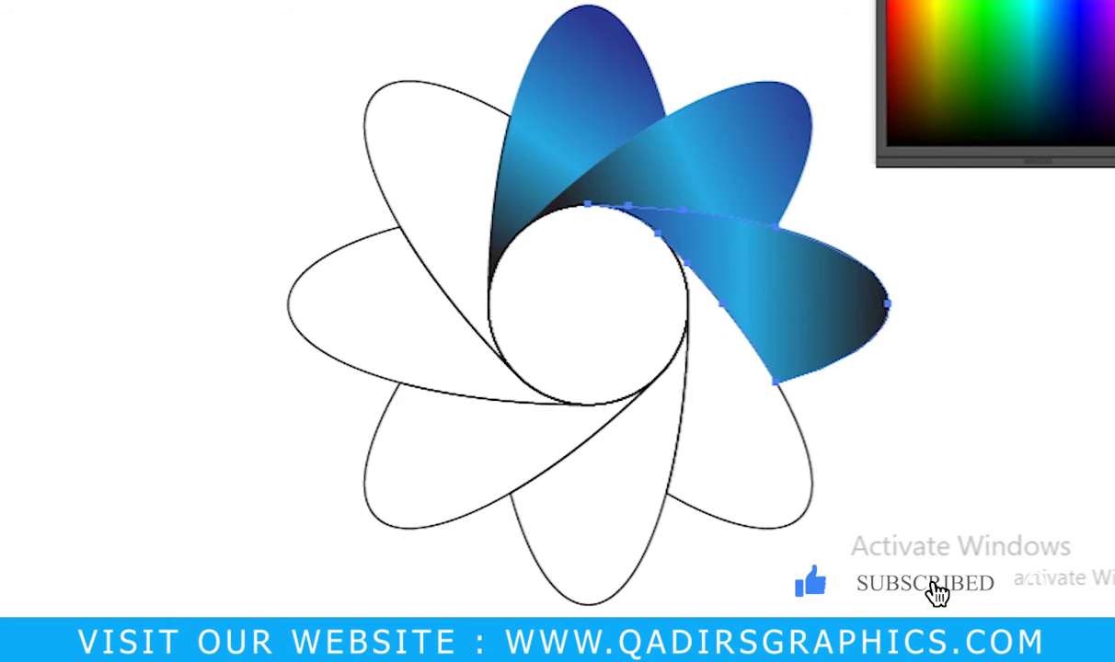
key("g")
mouse_move(869, 313)
left_mouse_down()
mouse_move(655, 219)
mouse_move(635, 236)
left_mouse_up()
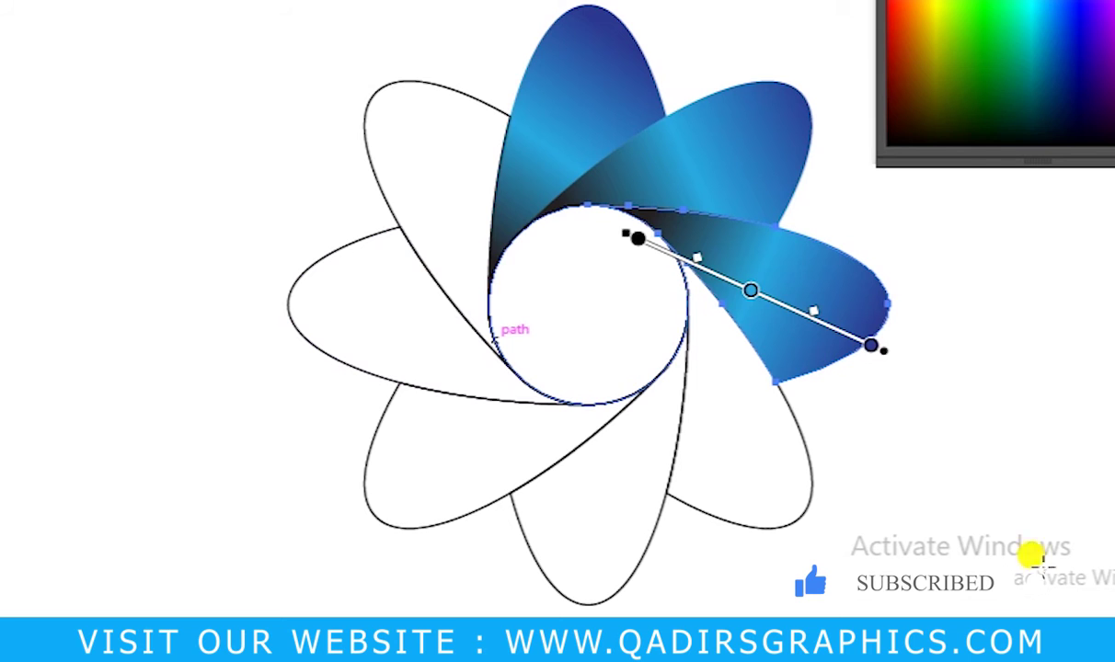
Fill the lower-right petal with the blue gradient running from tip to centre
key("s")
left_click(740, 523)
key("i")
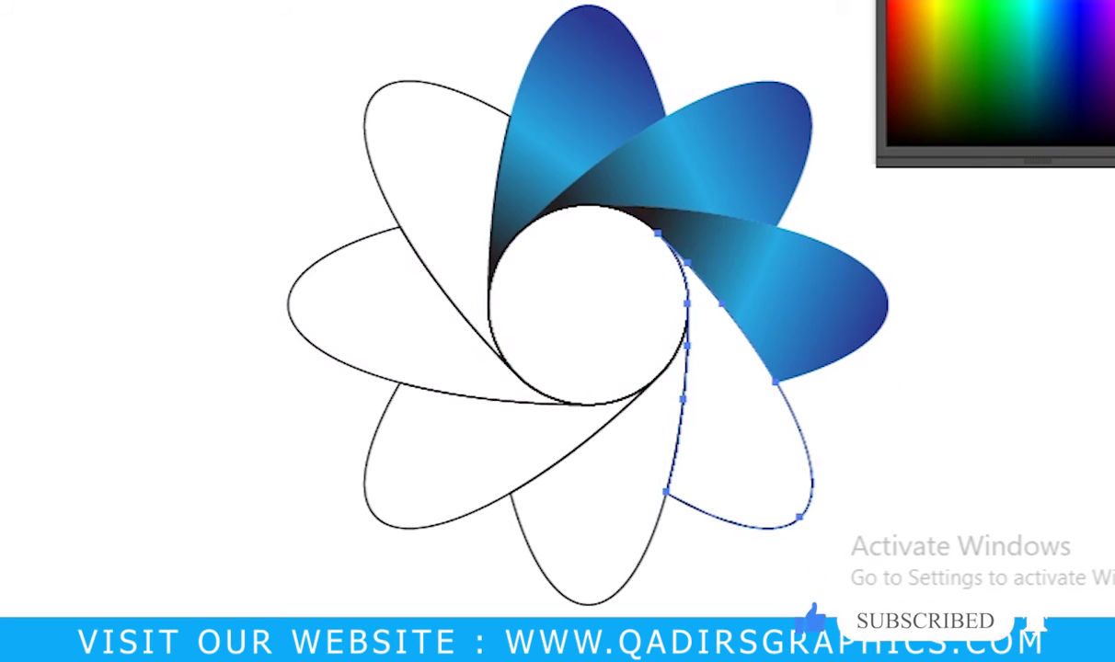
left_click(165, 11)
key("g")
left_click_drag(777, 523, 681, 284)
Fill the bottom petal with the blue gradient running from tip to inner circle
key("v")
left_click(587, 600)
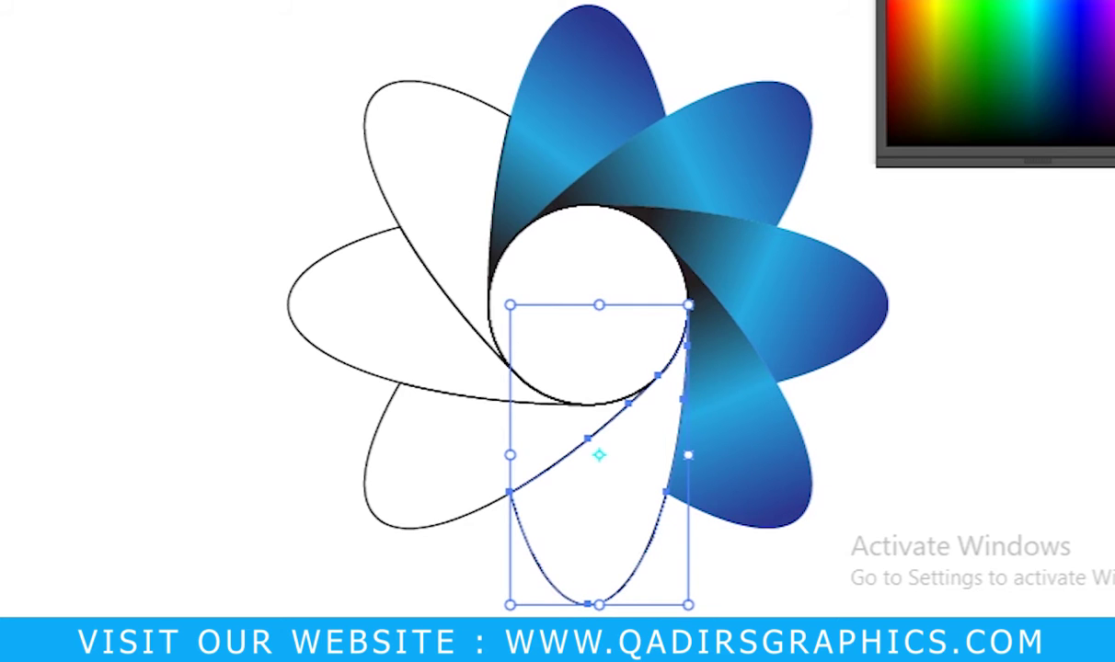
key("i")
left_click(889, 298)
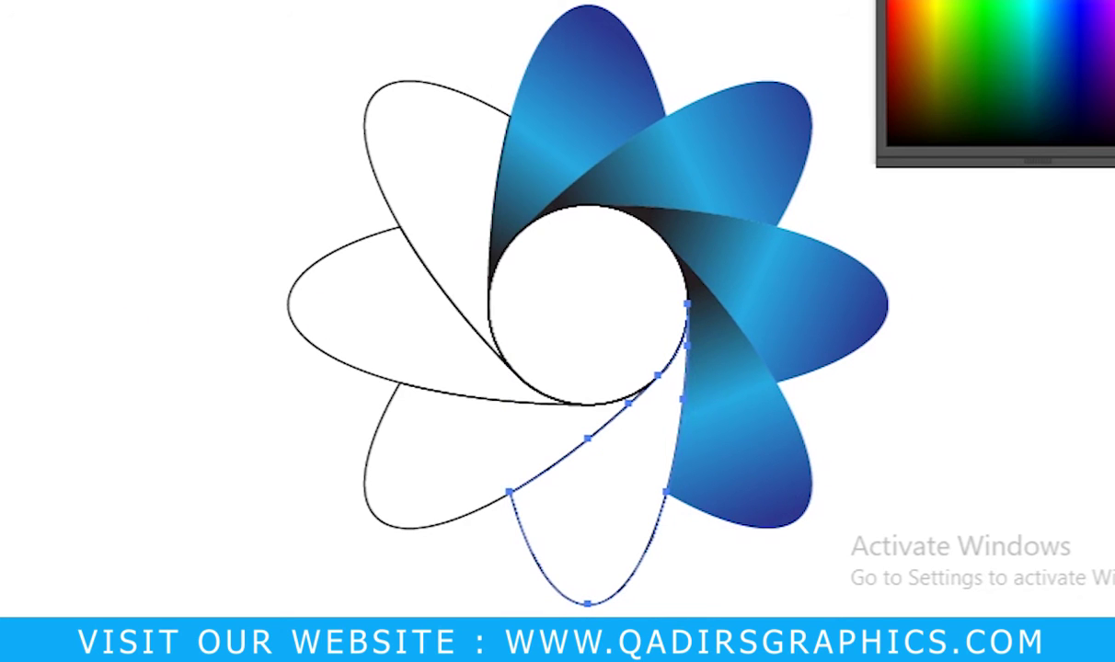
key("g")
left_click_drag(578, 580, 650, 335)
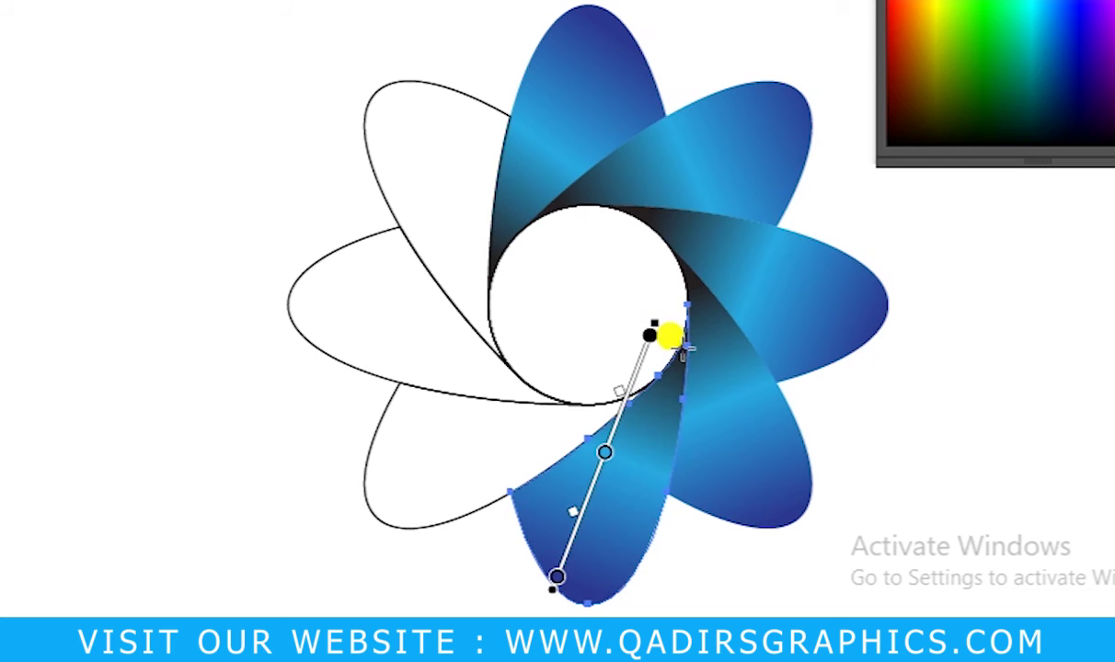
left_click_drag(553, 592, 639, 352)
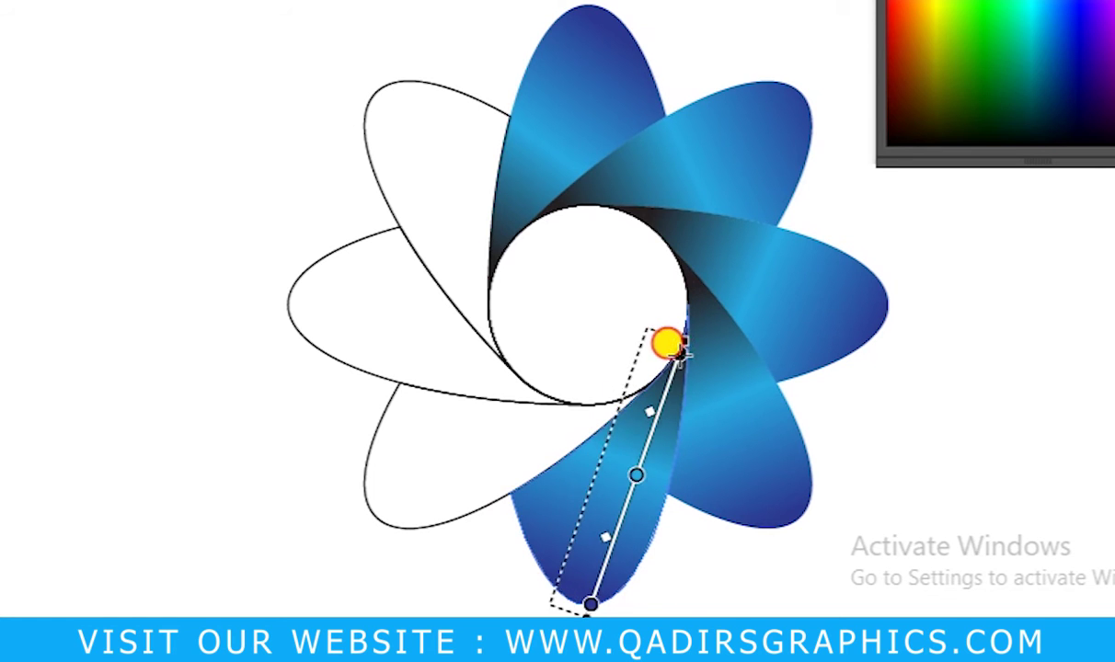
Give the lower-left and left petals the gradient running from tip toward centre
key("v")
left_click(405, 522)
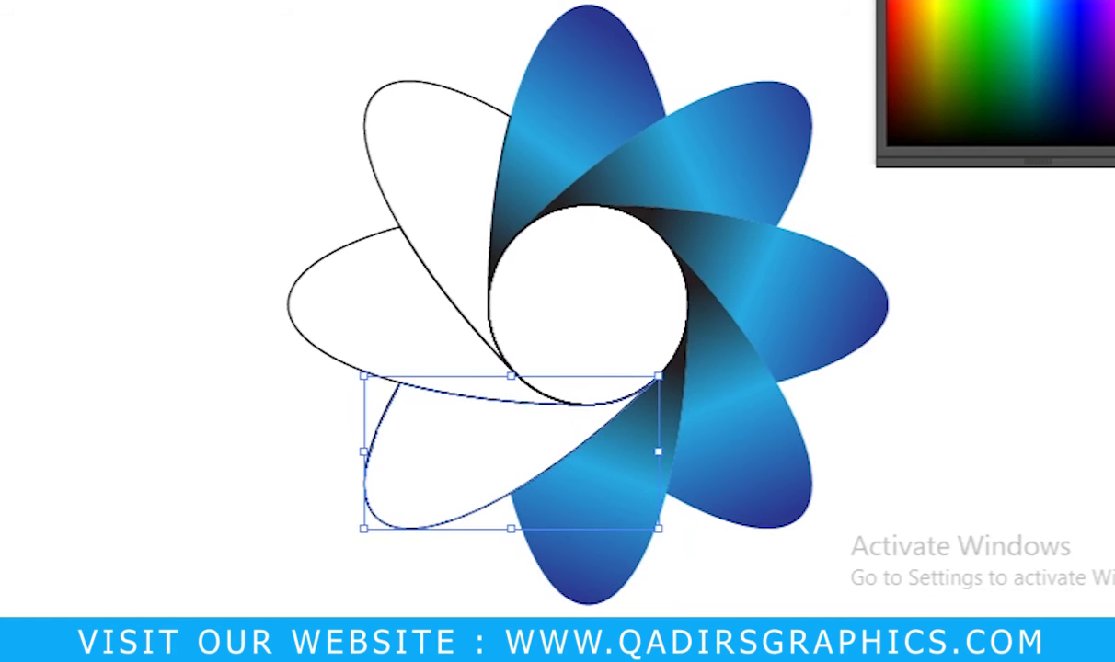
key("i")
left_click(588, 552)
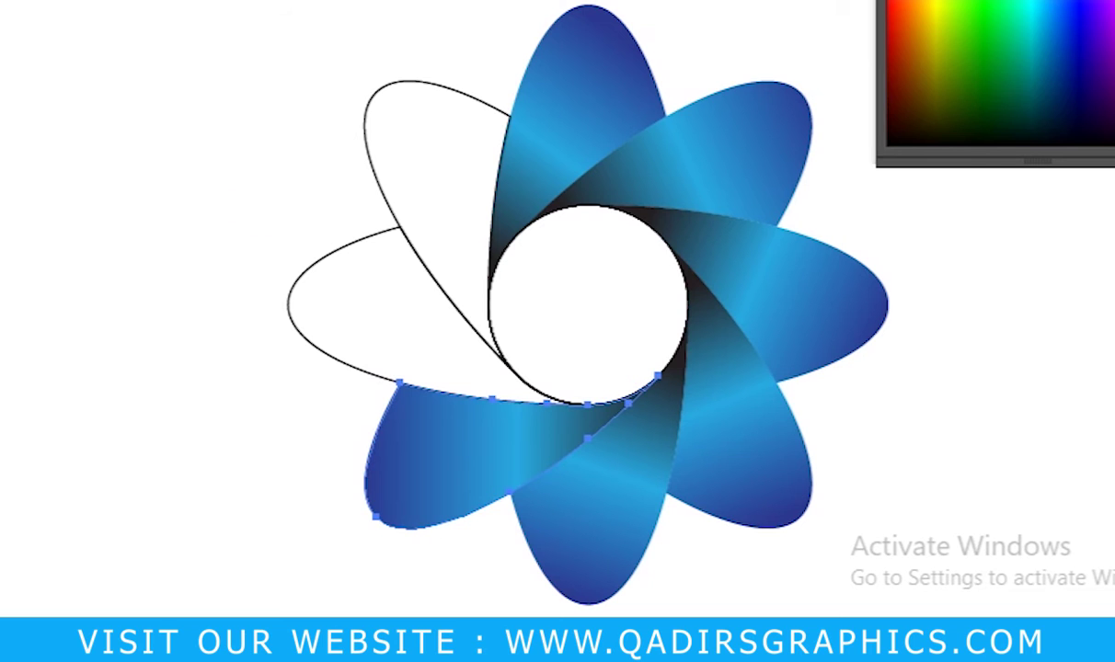
key("g")
left_click_drag(364, 483, 593, 385)
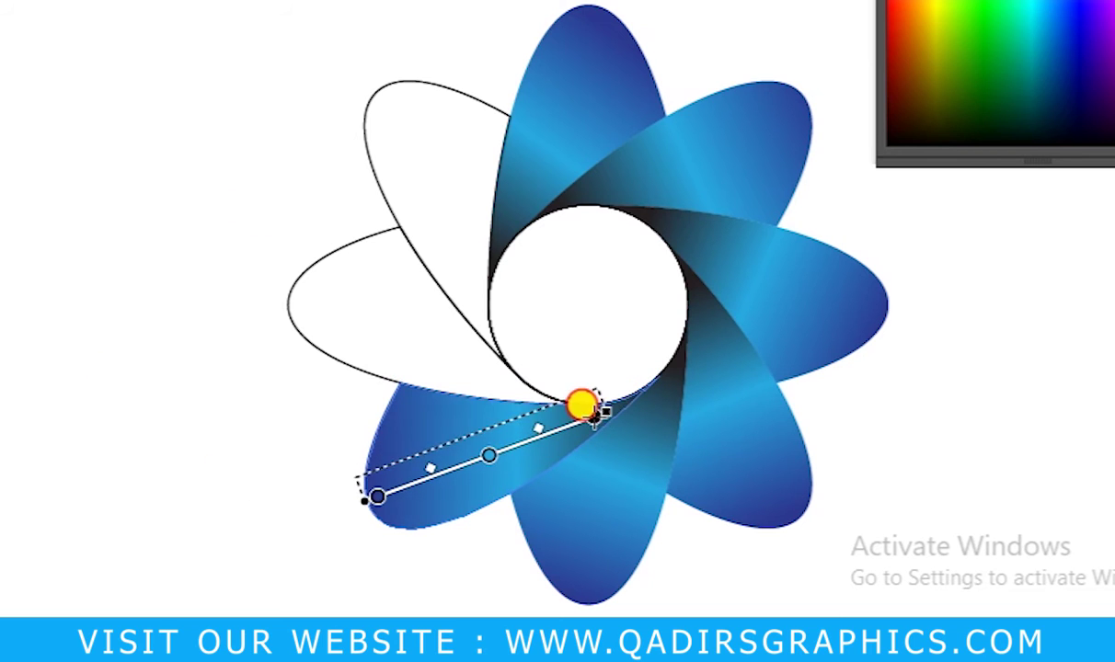
key("v")
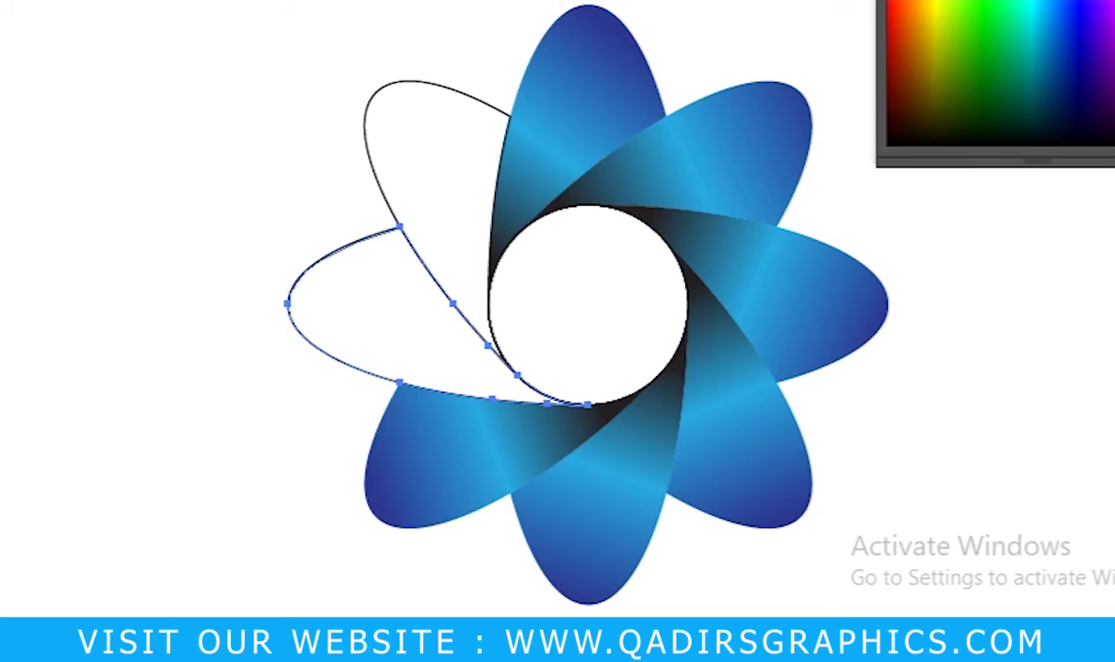
left_click(314, 257)
left_click_drag(287, 267, 530, 378)
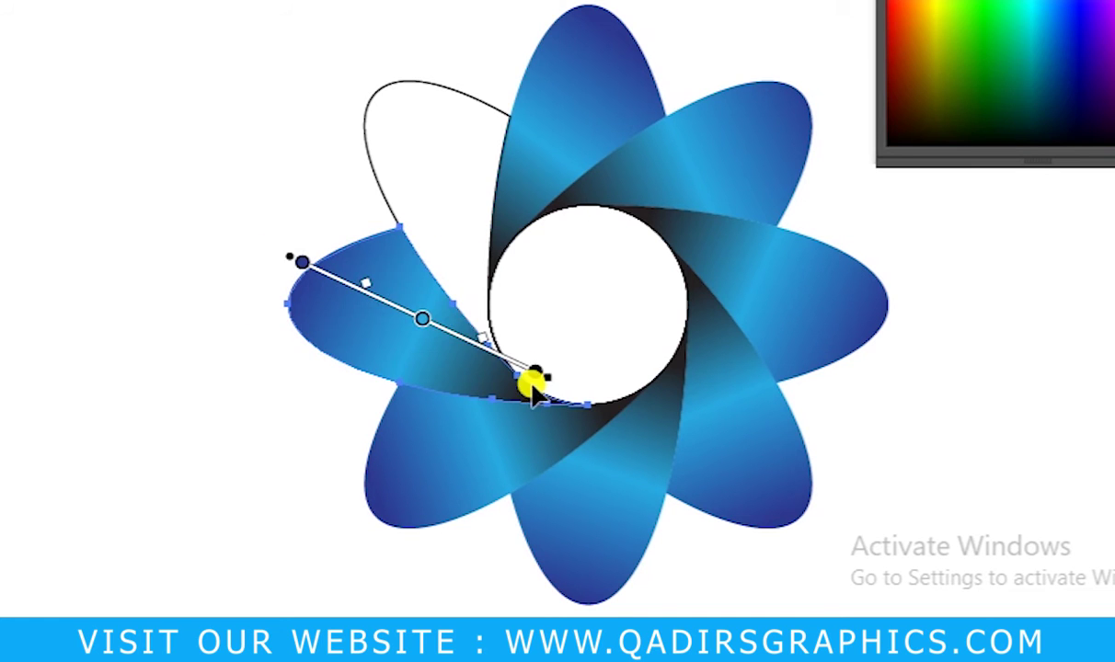
Fill the upper-left petal with the blue gradient angled toward the centre
key("v")
left_click(384, 88)
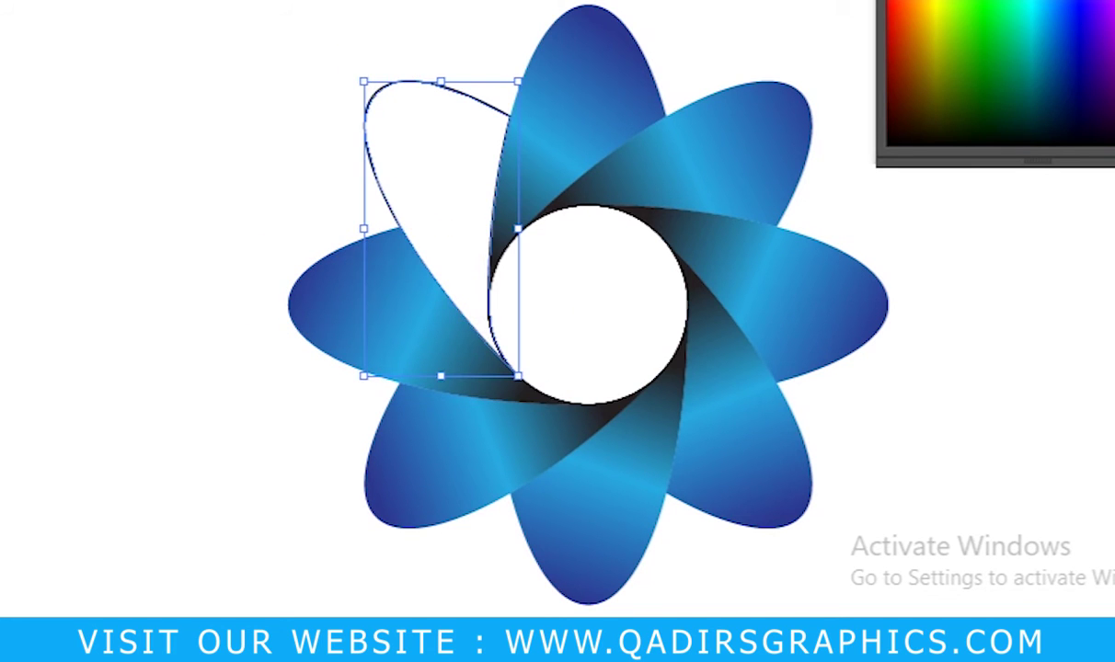
key("i")
left_click(815, 344)
key("g")
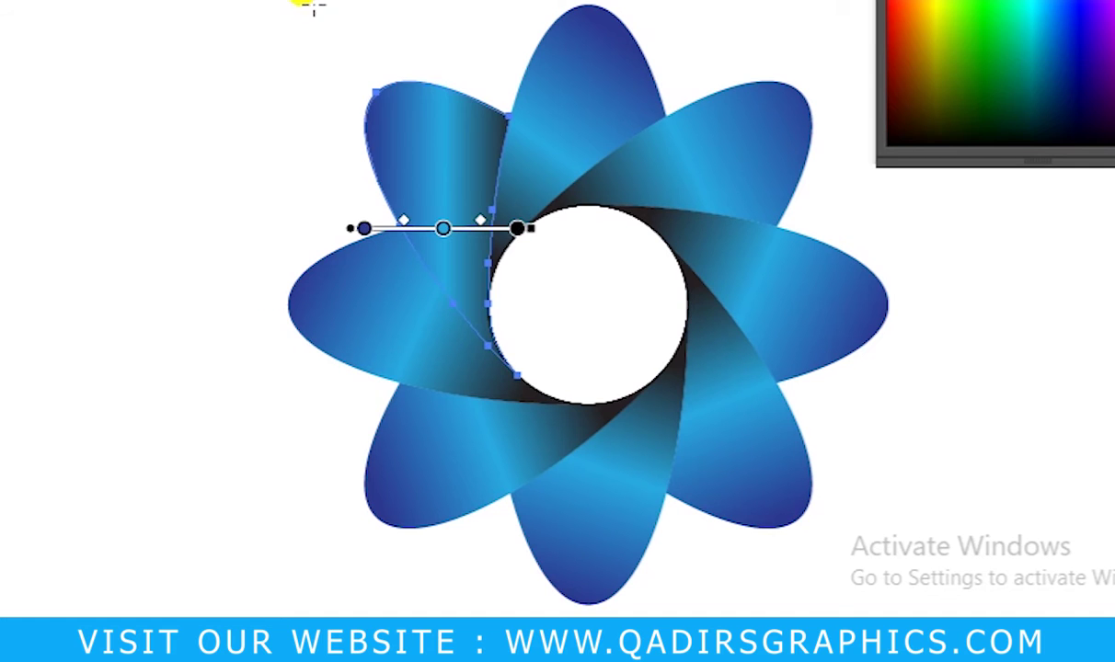
left_click_drag(391, 87, 456, 300)
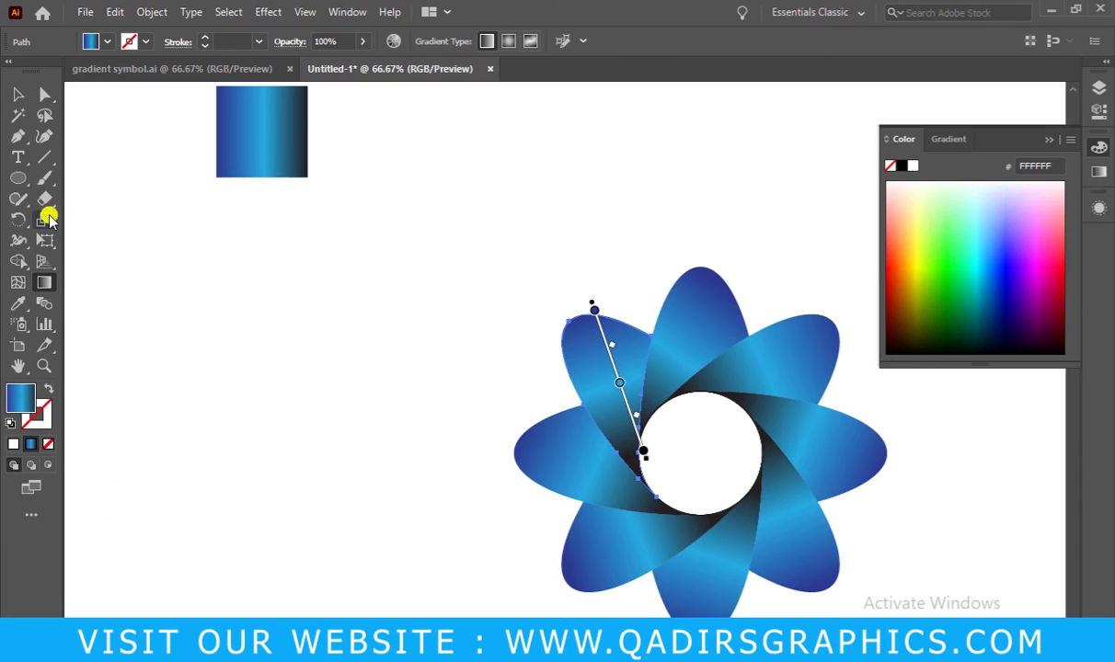
Select the white centre circle and copy the swatch's blue gradient onto it with the Eyedropper
left_click(17, 94)
left_click(483, 397)
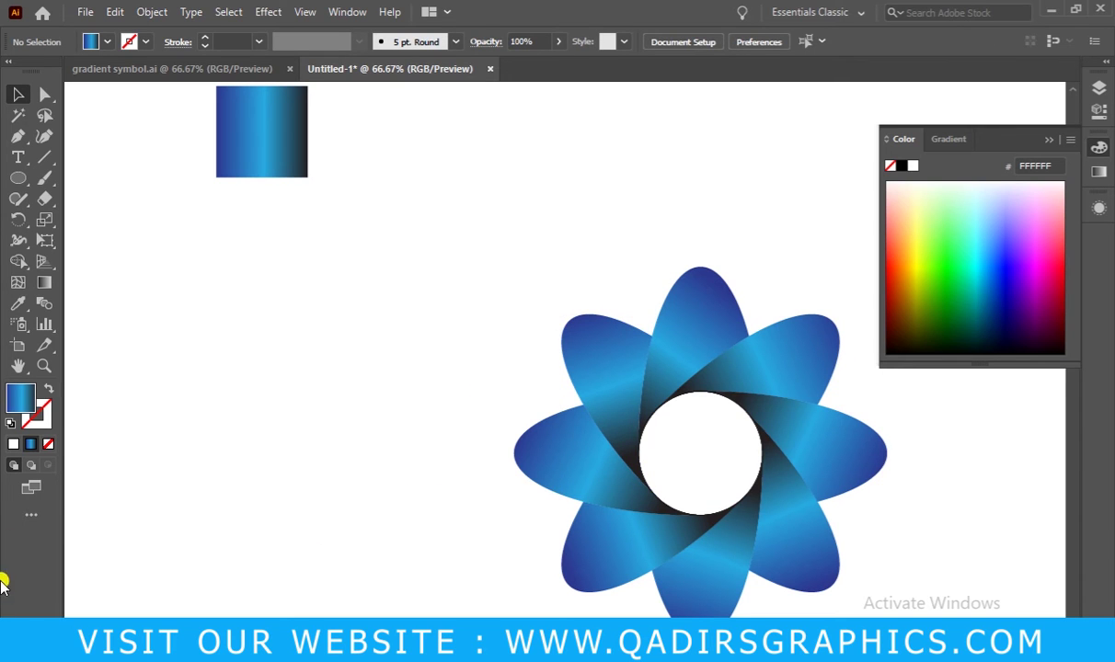
left_click(17, 365)
mouse_move(736, 414)
left_mouse_down()
mouse_move(469, 373)
mouse_move(530, 365)
mouse_move(508, 291)
left_mouse_up()
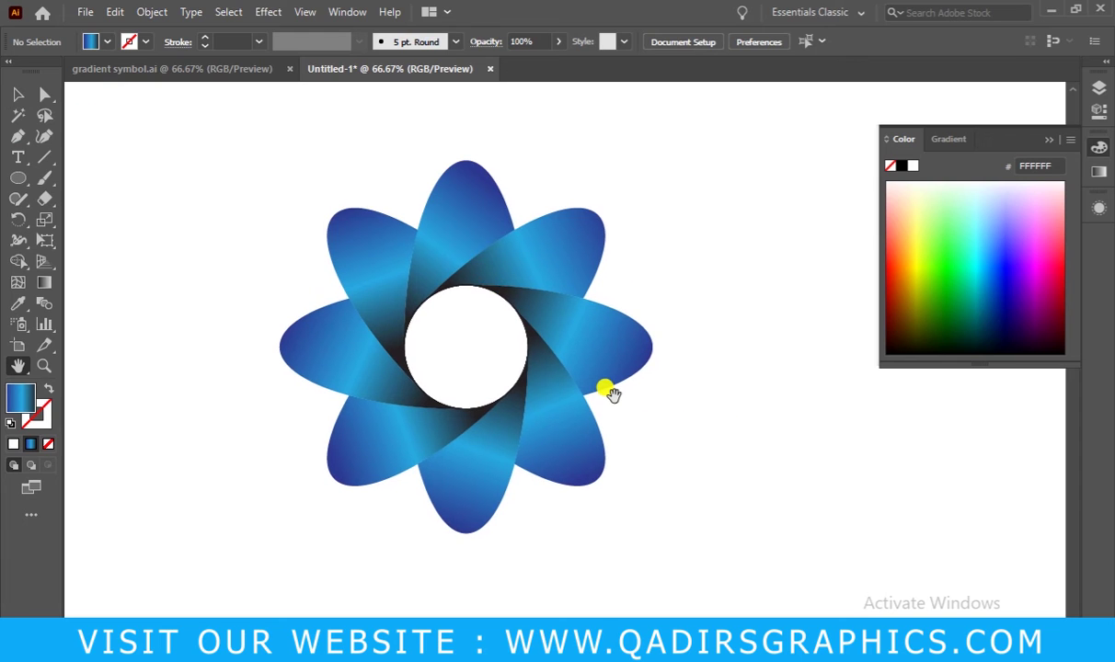
left_click(18, 92)
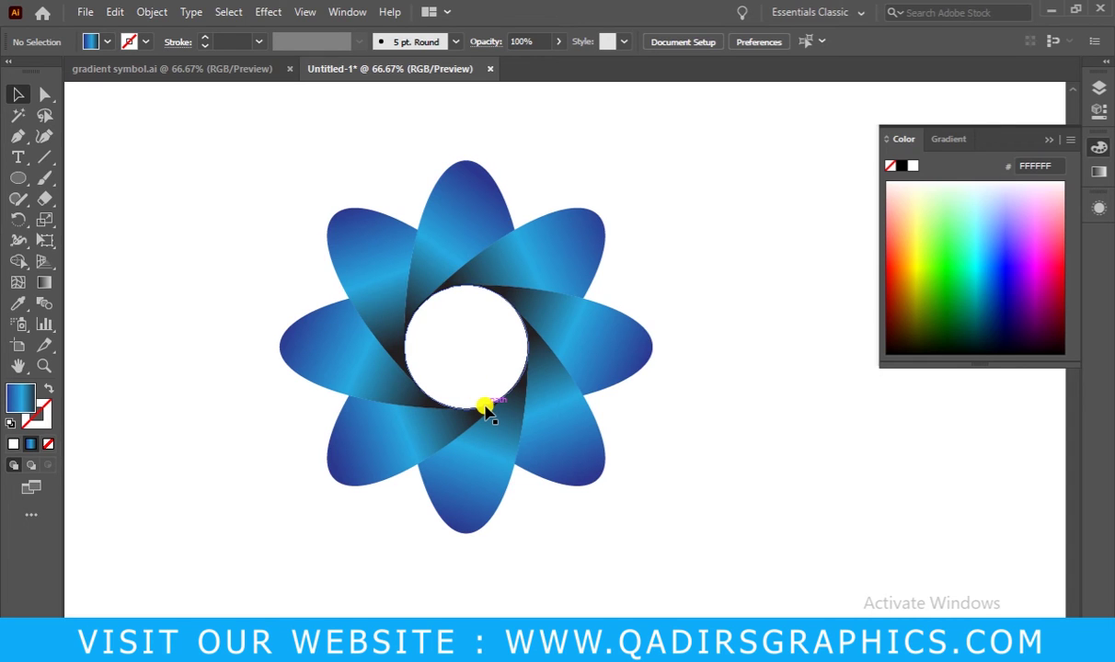
left_click(483, 406)
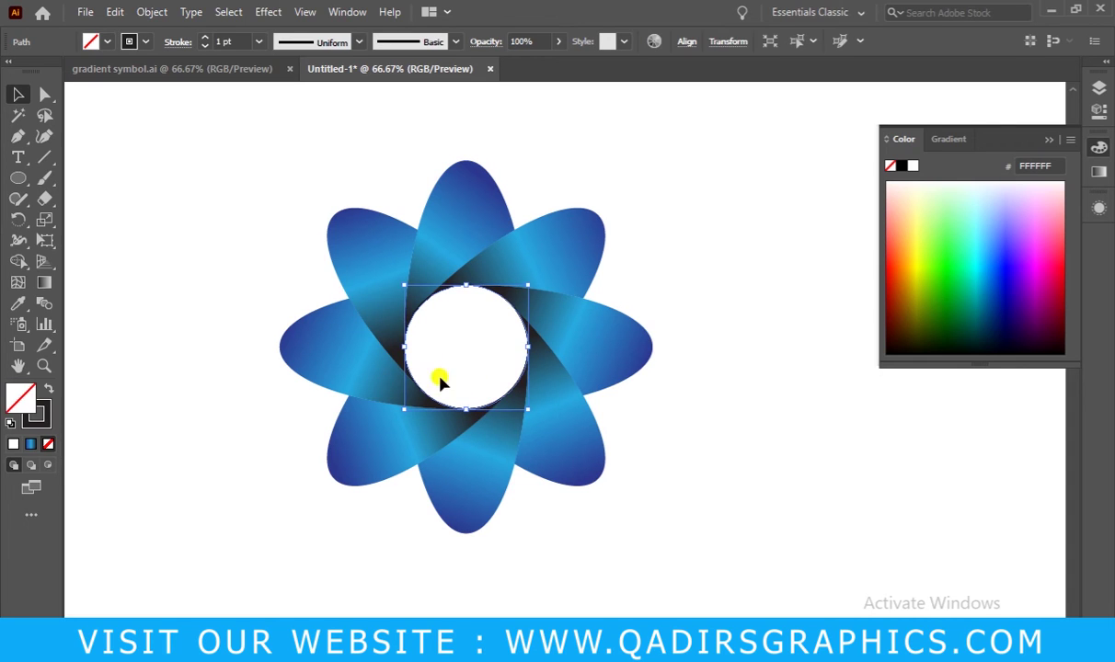
left_click(19, 365)
left_click_drag(234, 178, 364, 285)
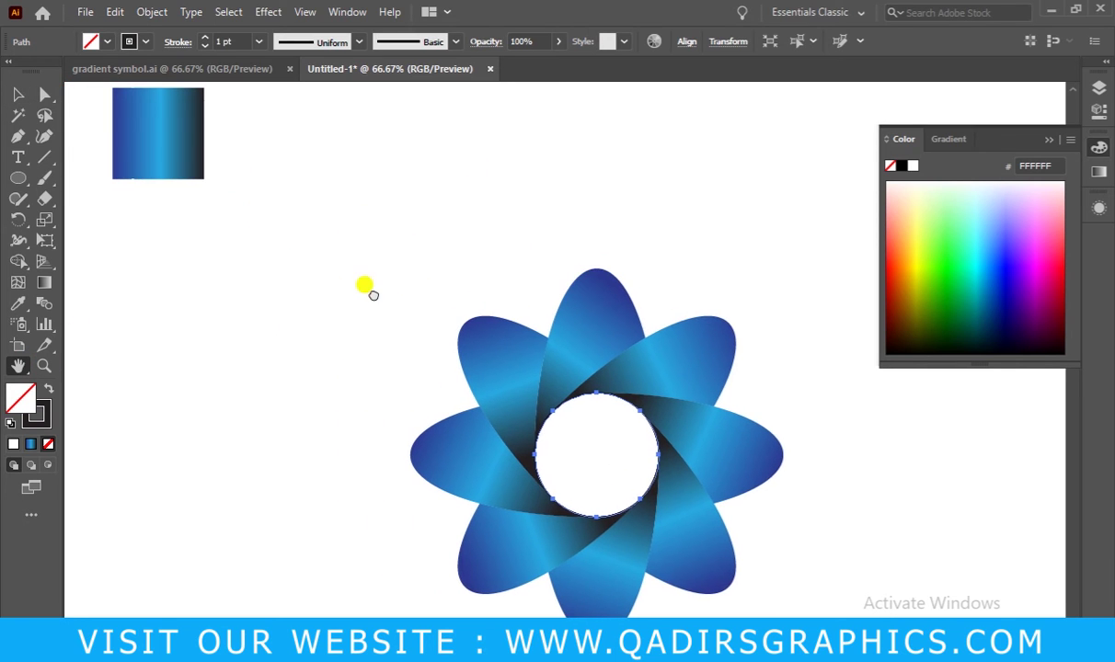
left_click(21, 304)
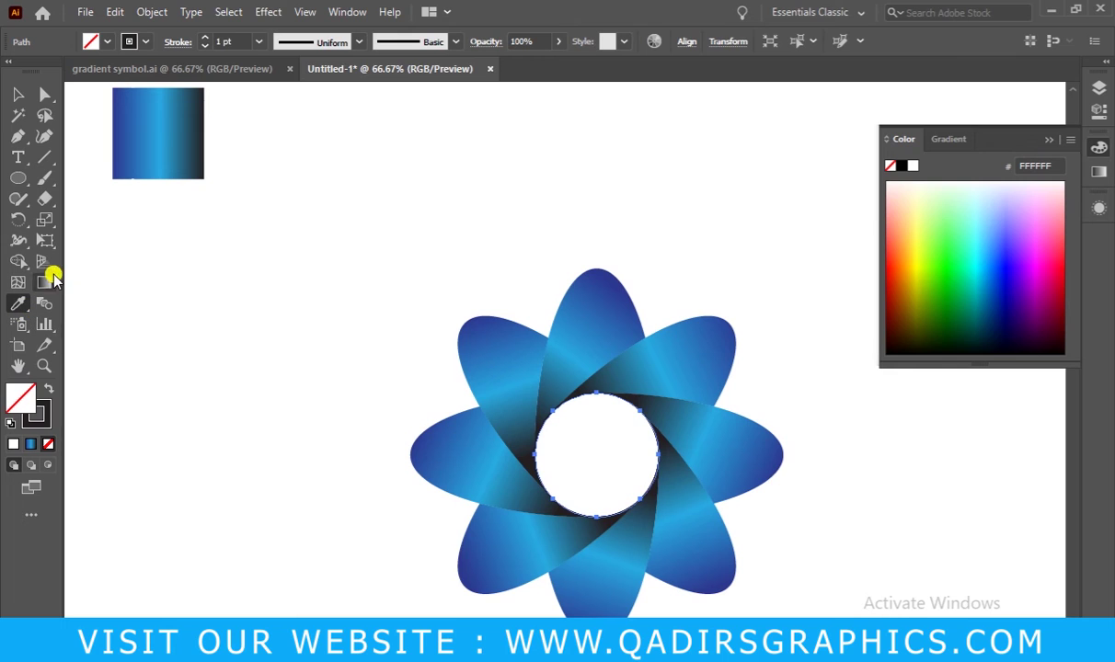
left_click(169, 120)
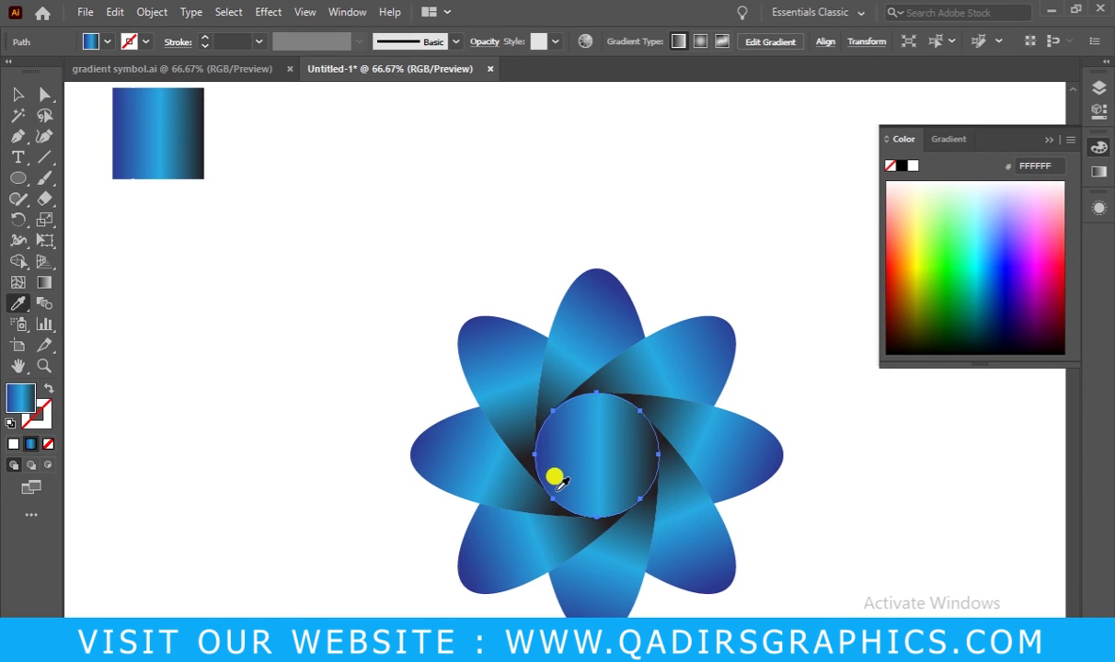
left_click(20, 368)
left_click_drag(529, 368, 407, 322)
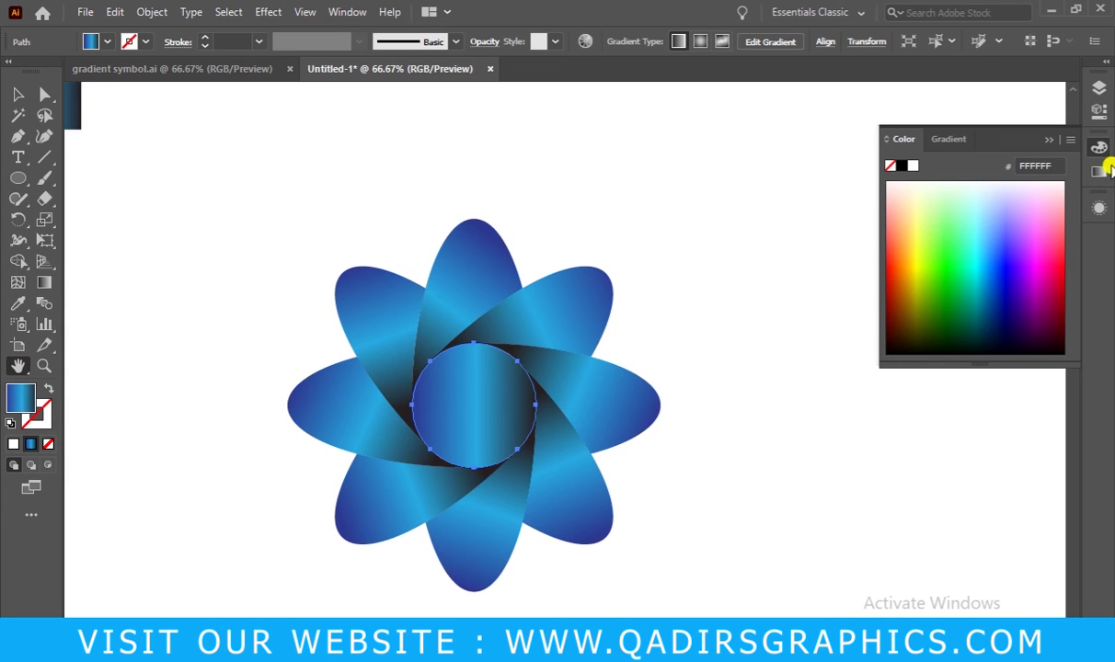
In the Gradient panel, remove the dark blue stop and add a stop at the start
left_click(1099, 170)
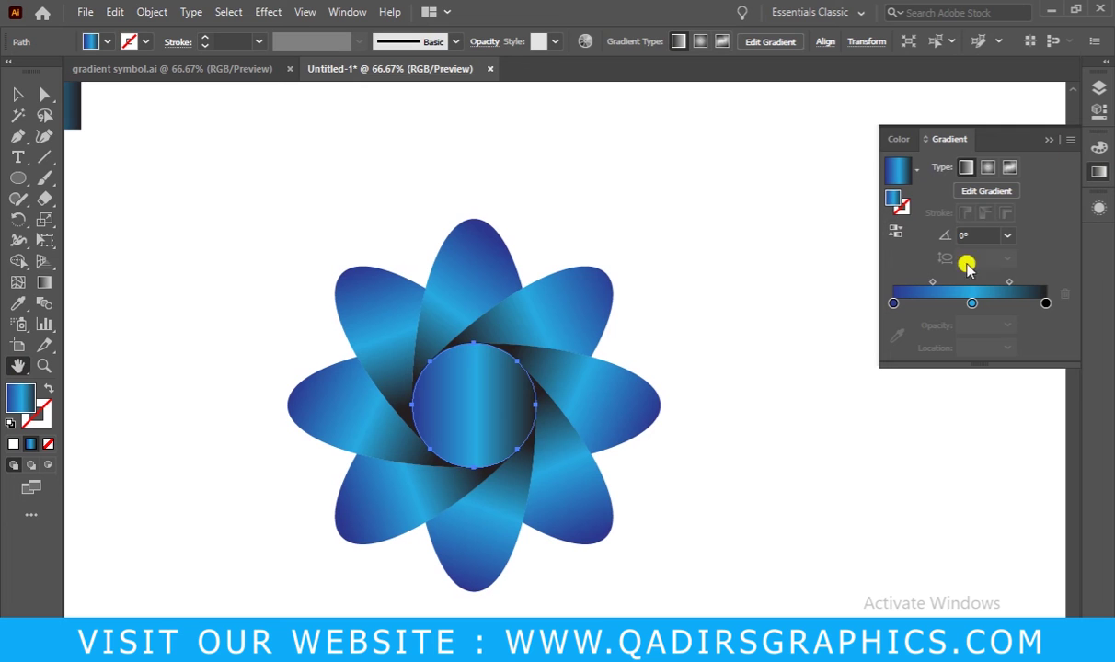
left_click(343, 13)
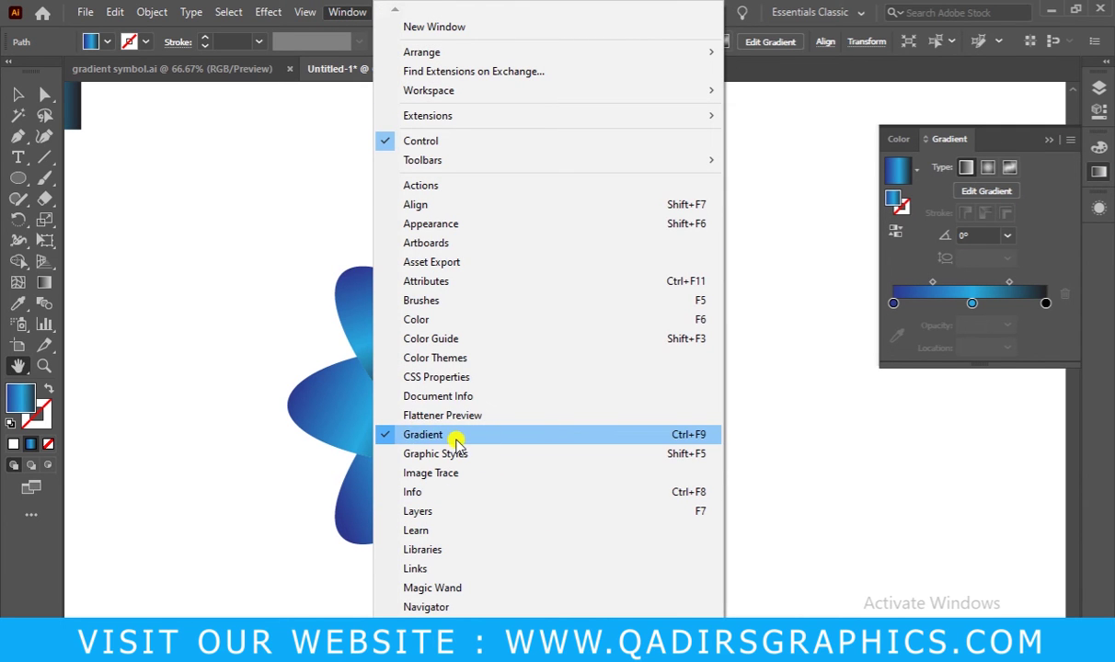
left_click(1034, 236)
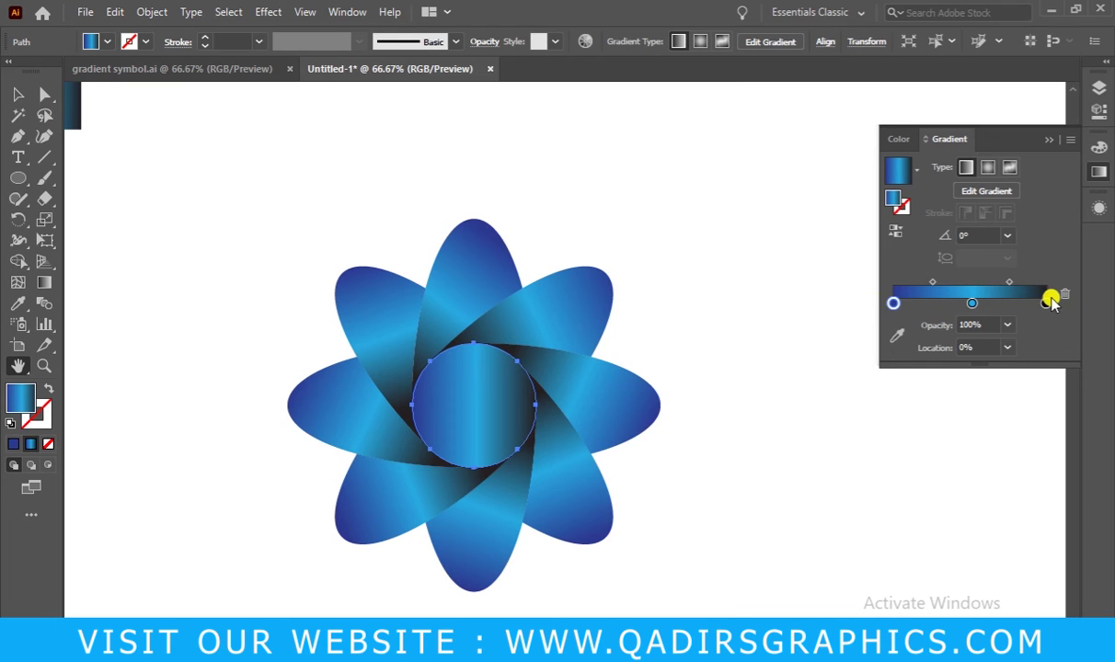
left_click(1064, 294)
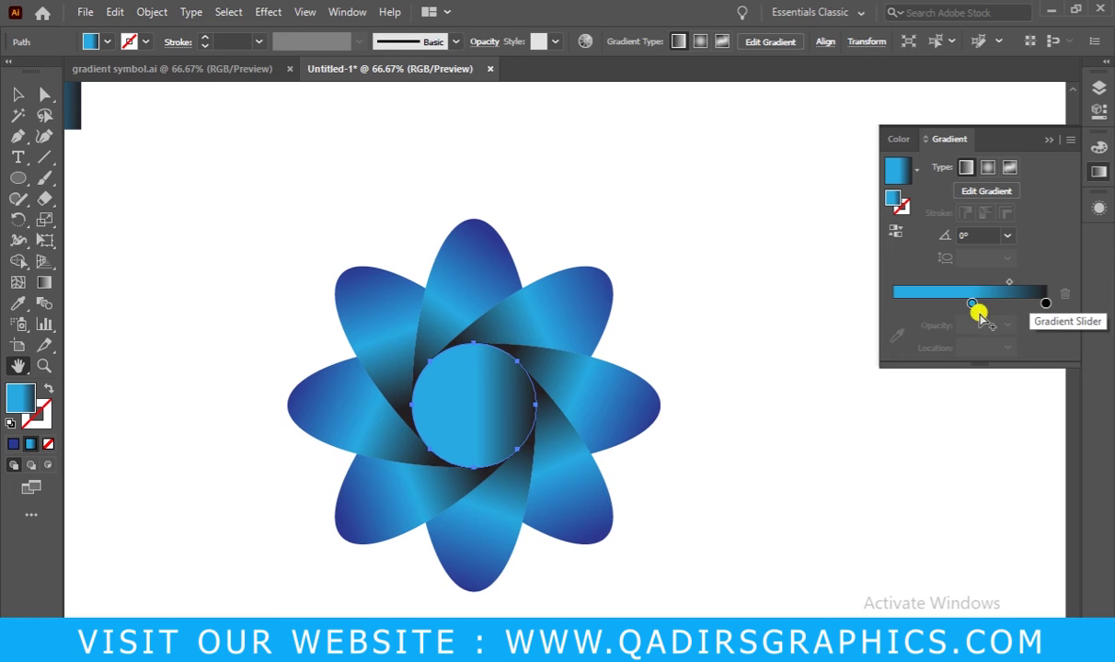
left_click_drag(975, 305, 865, 293)
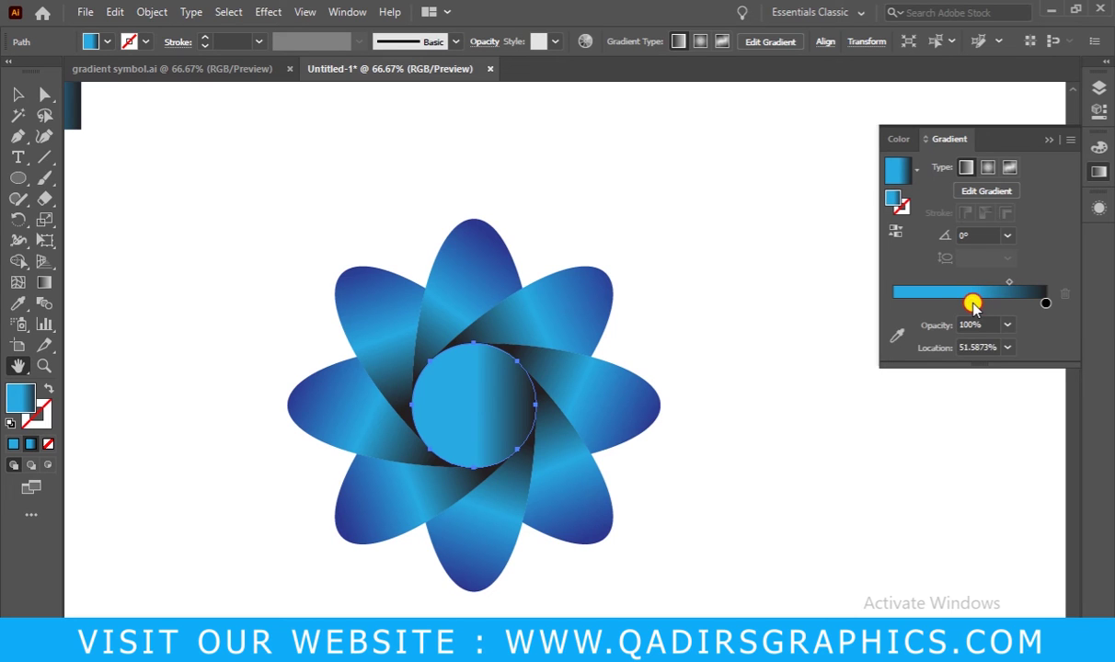
Make the circle's gradient Radial, bright blue at the centre and dark at the rim
left_click(988, 167)
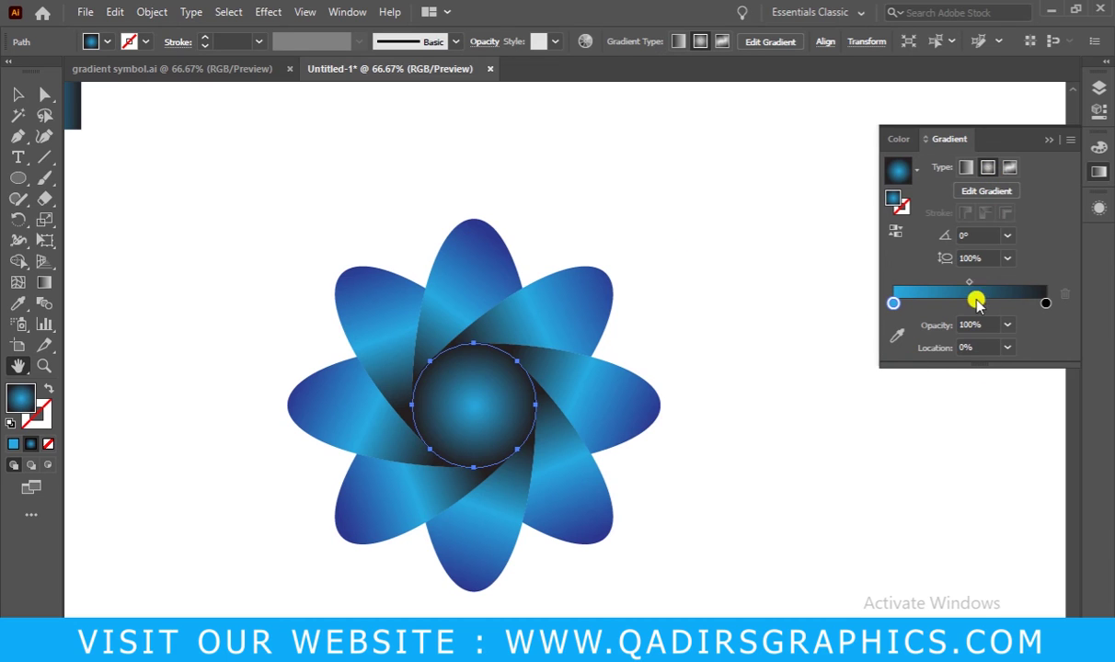
mouse_move(1045, 311)
left_mouse_down()
mouse_move(931, 304)
mouse_move(1049, 302)
left_mouse_up()
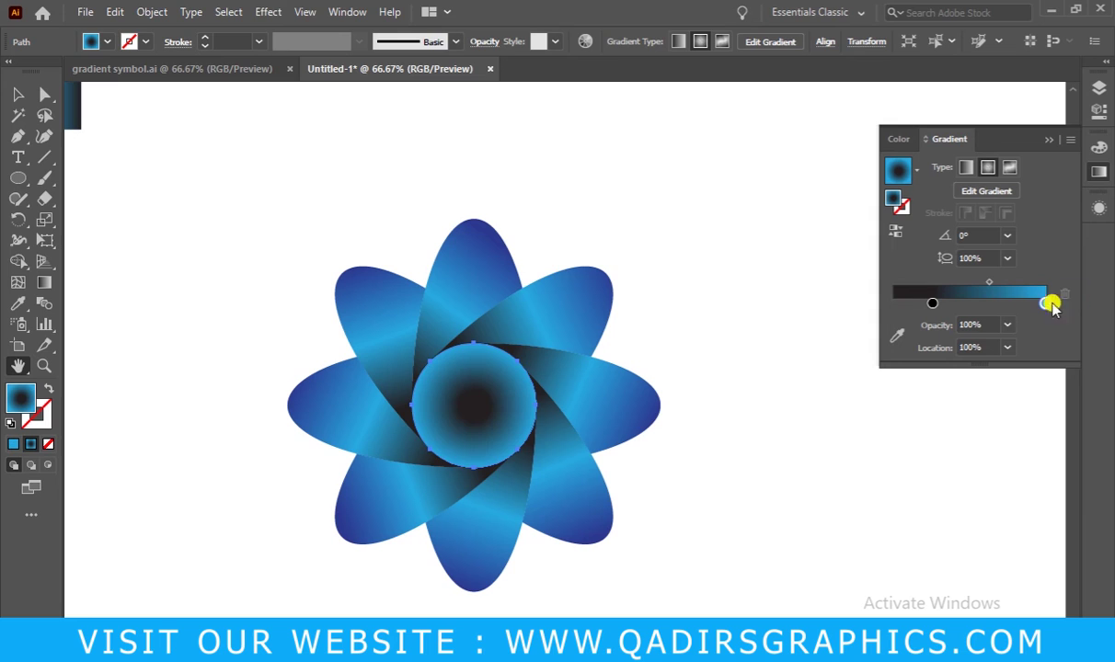
left_click_drag(929, 305, 854, 299)
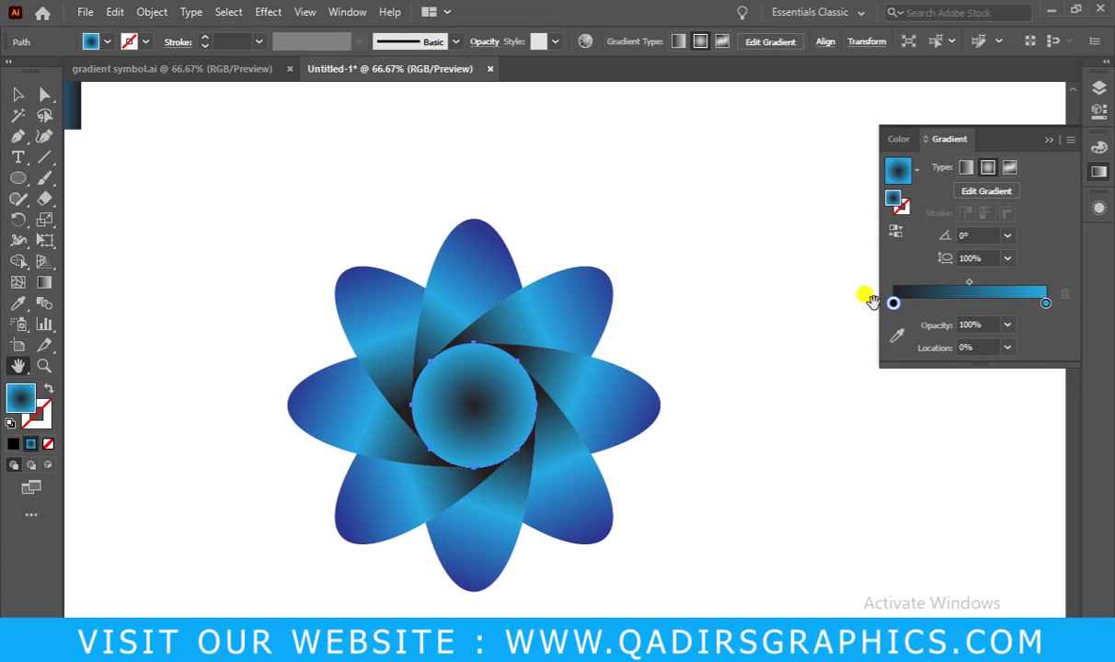
key("ctrl+z")
key("ctrl+z")
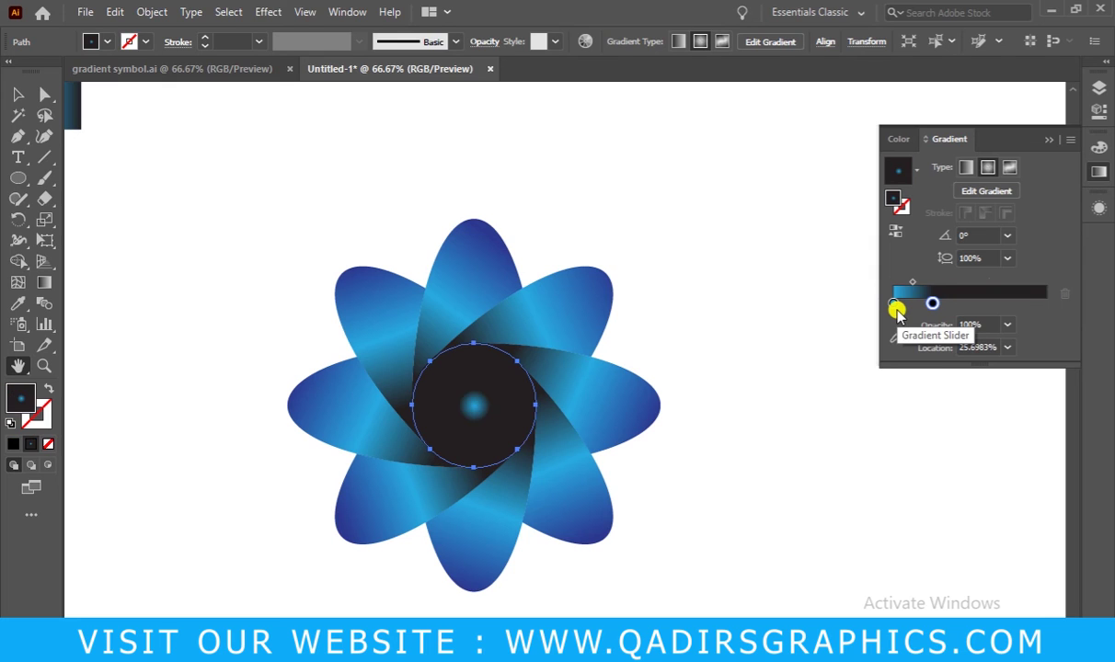
key("ctrl+z")
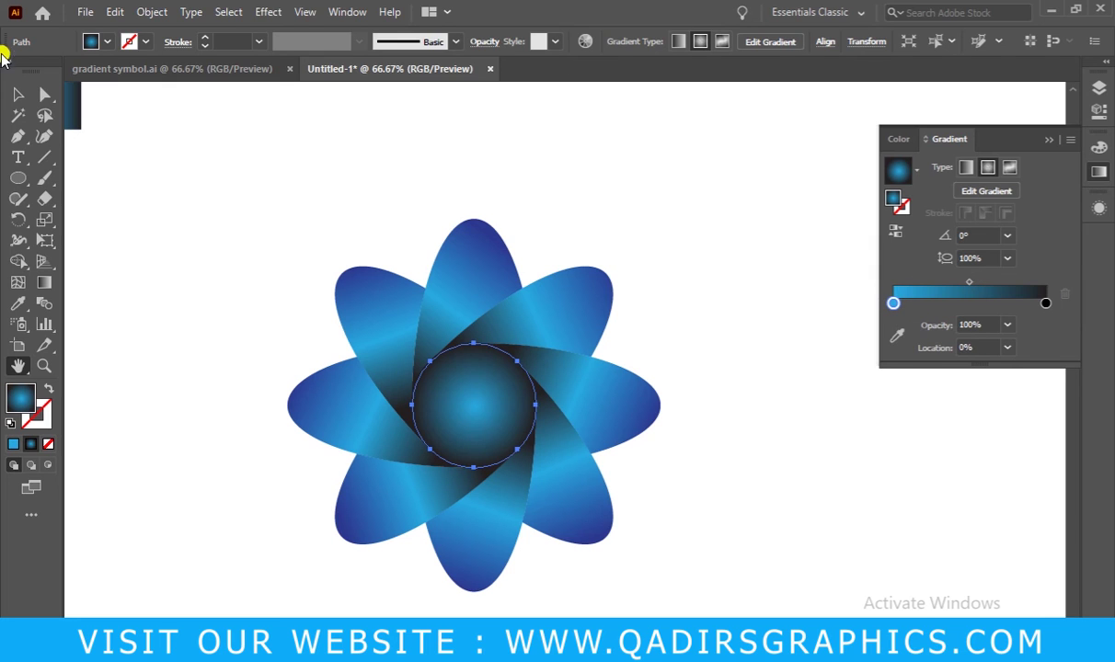
left_click(13, 97)
Deselect, zoom in and pan to review the finished flower, then minimize Illustrator
left_click(506, 188)
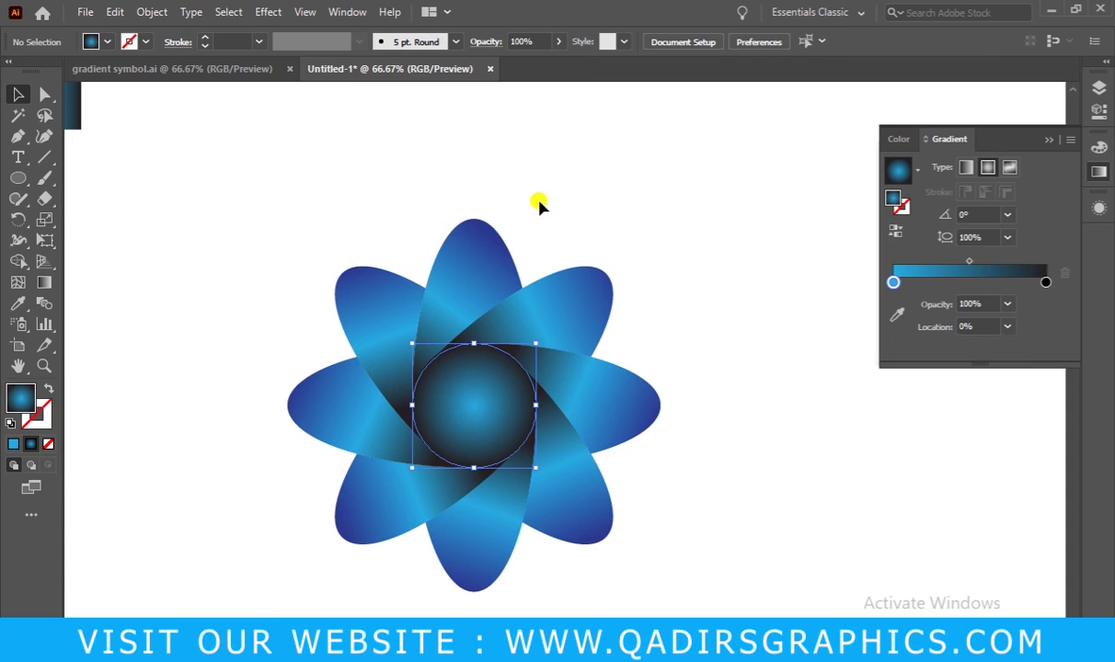
left_click(17, 367)
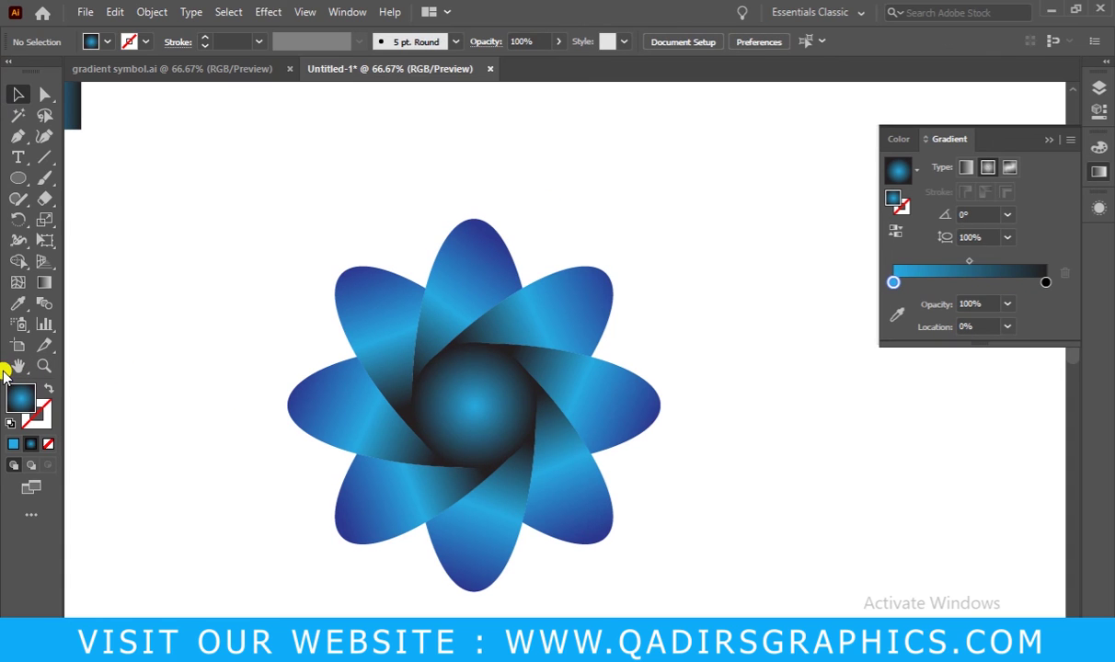
left_click_drag(338, 397, 328, 317)
left_click(43, 365)
left_click(379, 246)
left_click(18, 365)
left_click_drag(334, 494, 251, 394)
mouse_move(613, 382)
left_mouse_down()
mouse_move(596, 367)
mouse_move(596, 378)
left_mouse_up()
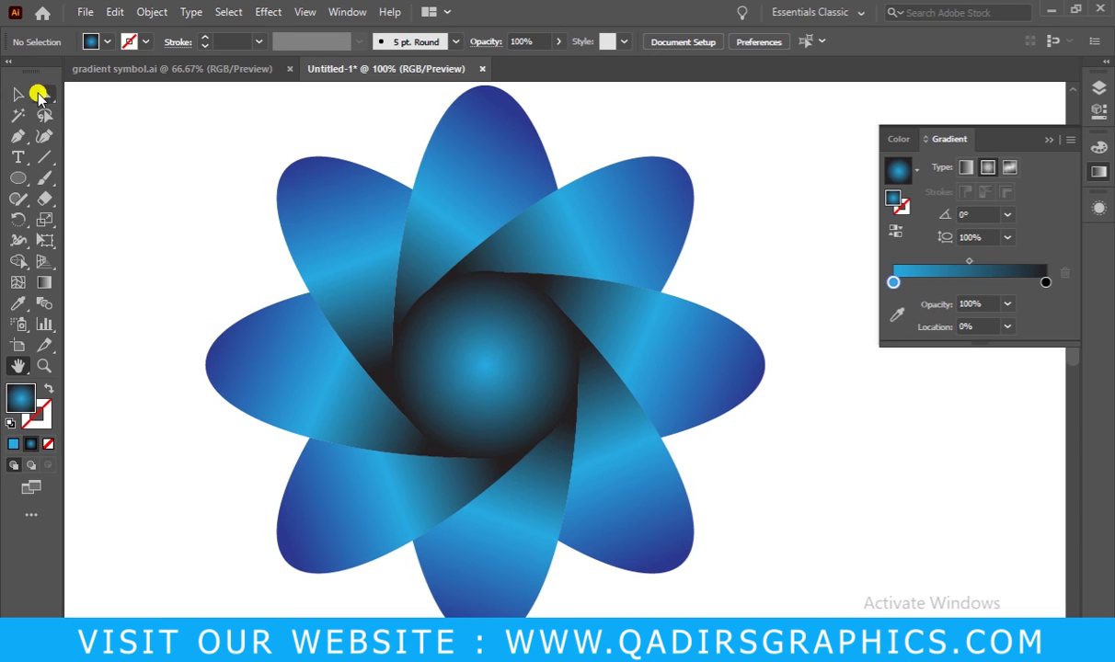
left_click(16, 97)
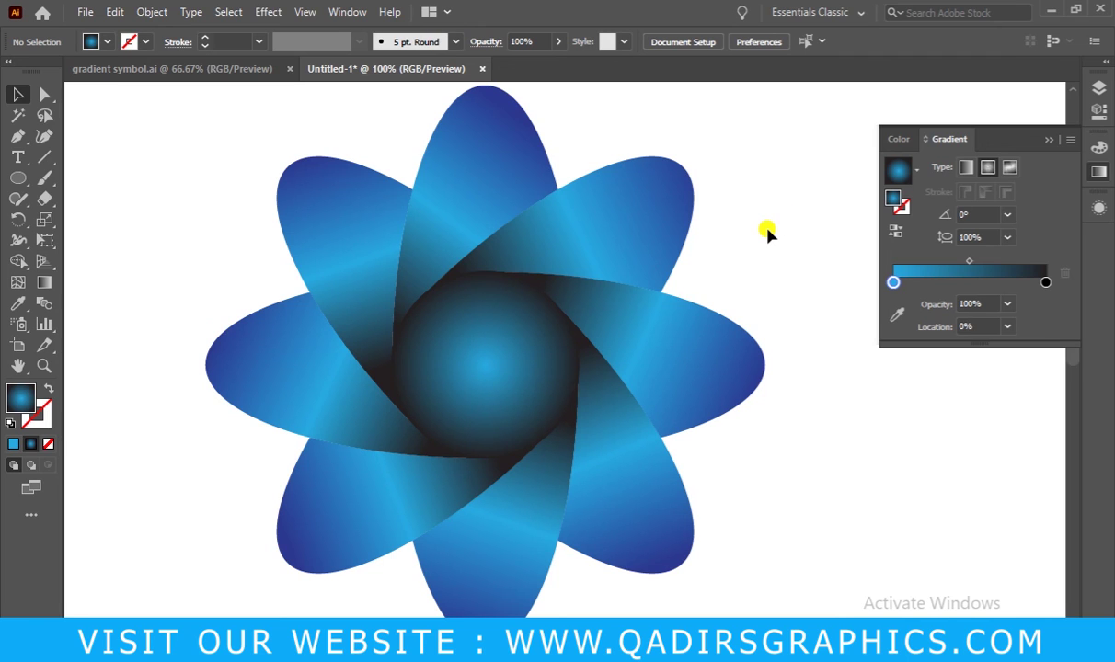
left_click(1051, 9)
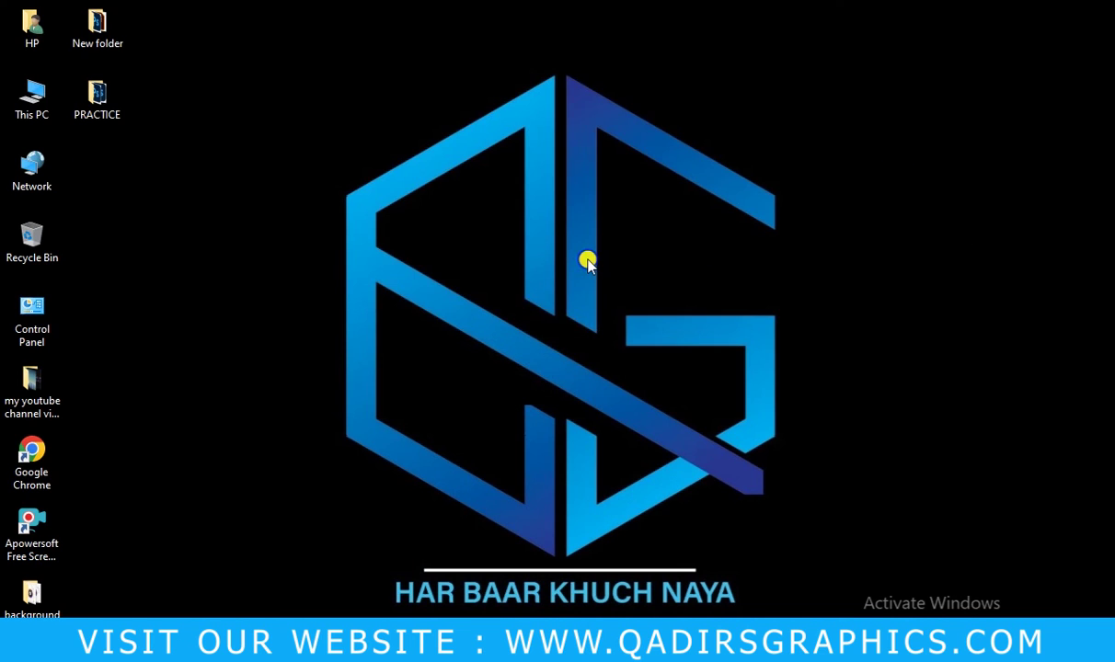
right_click(590, 262)
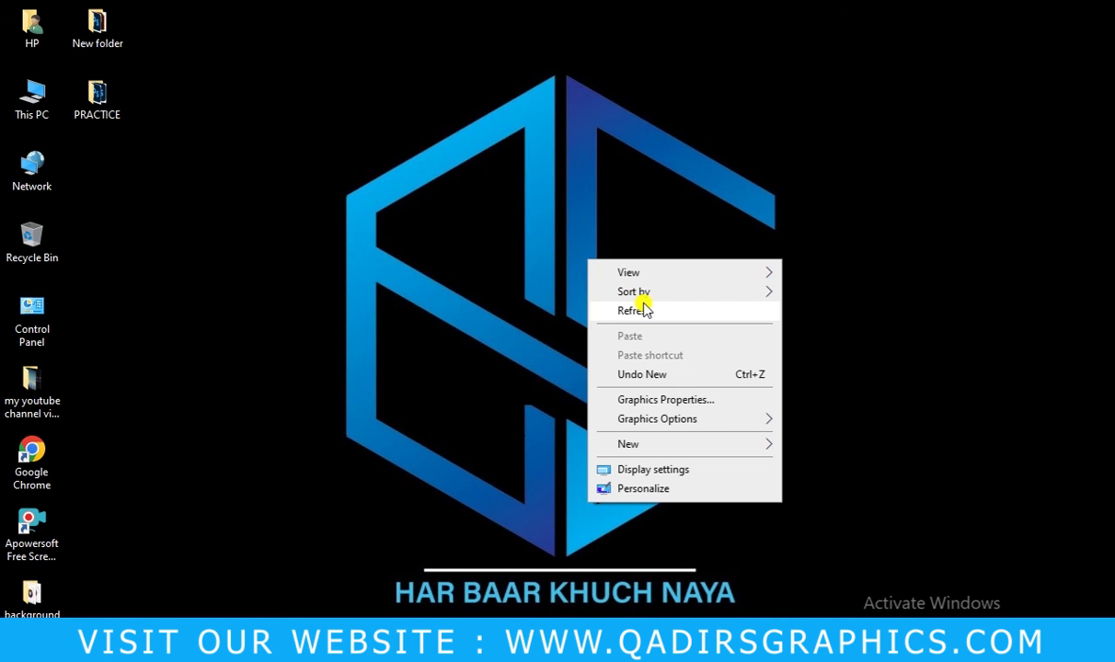
left_click(644, 310)
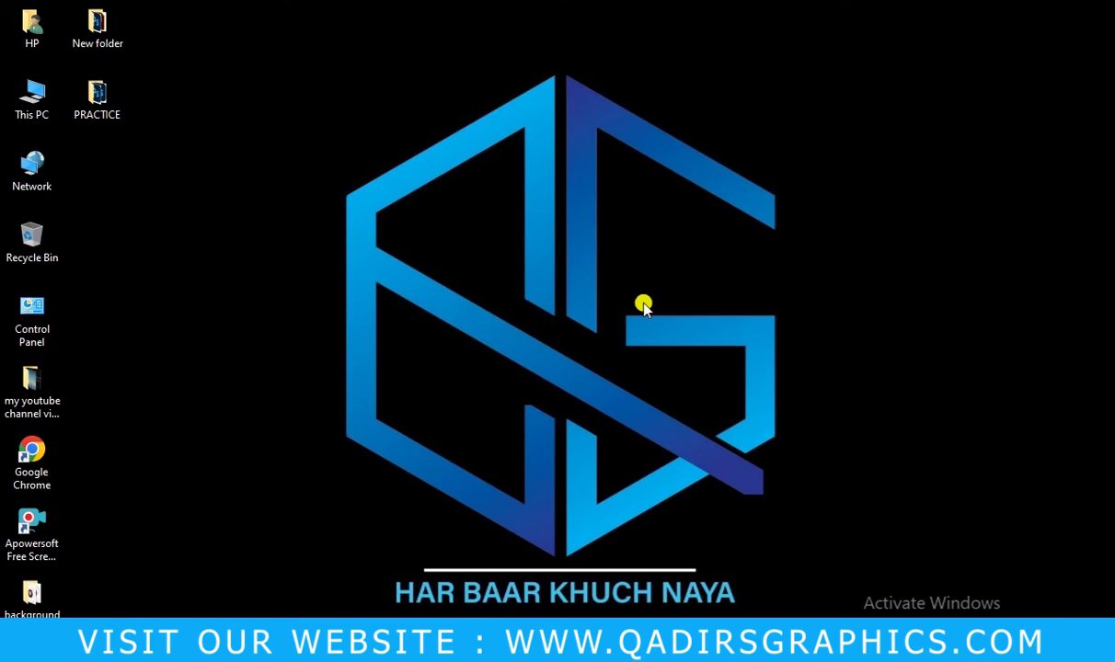